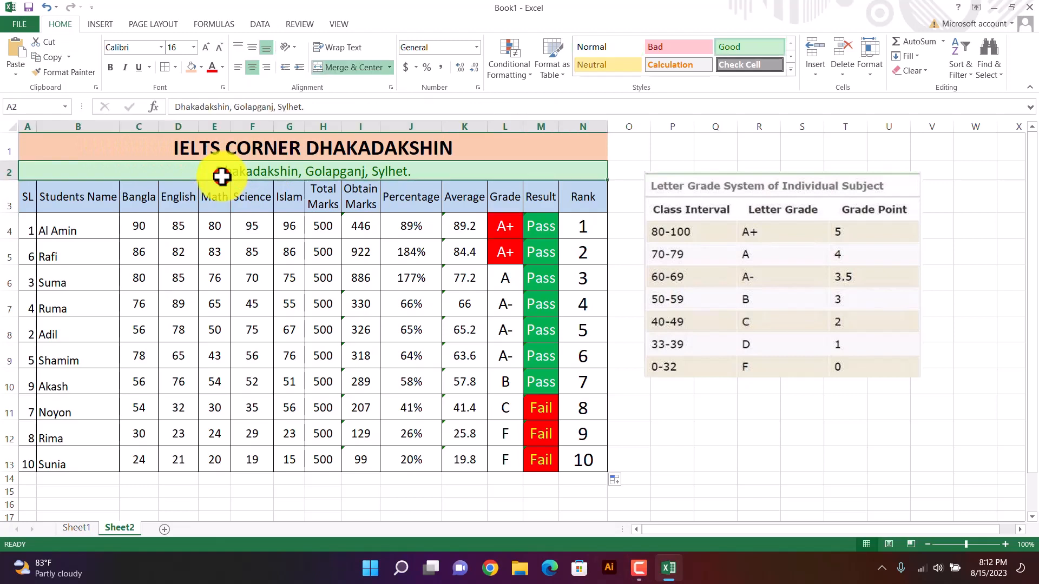
Review the sheet title and the Grade and Result formulas in the first student's row, L4 and M4
{"action": "left_click", "coordinate": [161, 147]}
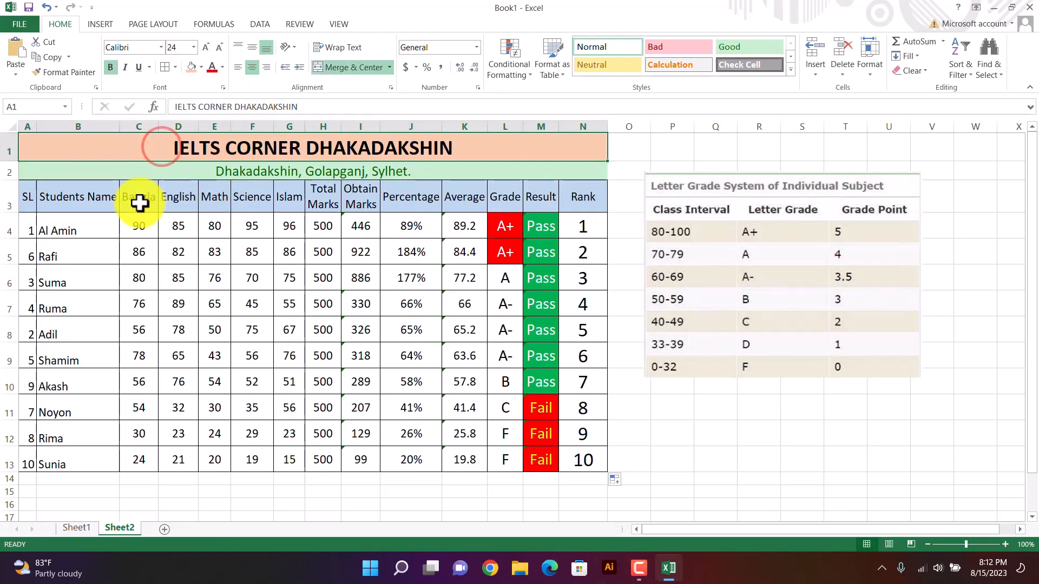
{"action": "left_click", "coordinate": [505, 227]}
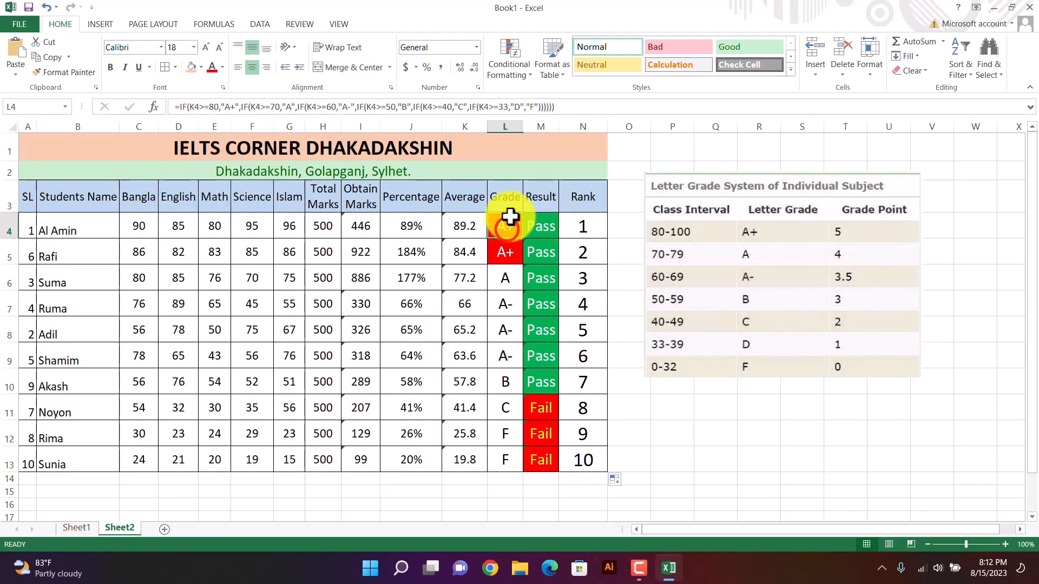
{"action": "left_click", "coordinate": [544, 235]}
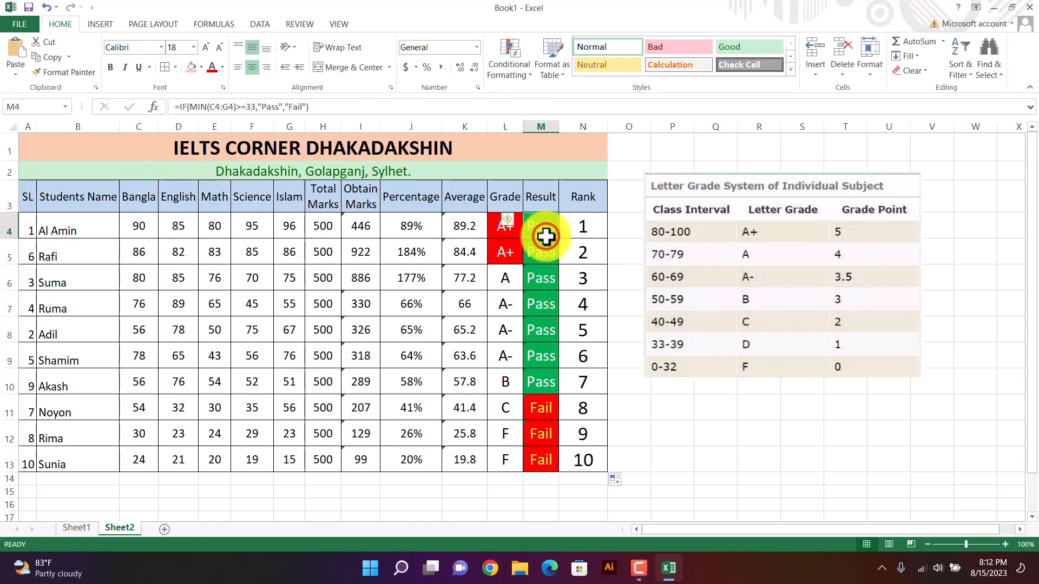
Raise the failing student's marks in row 11, setting English in D11 to 35 and Math in E11 to 34
{"action": "left_click", "coordinate": [540, 406]}
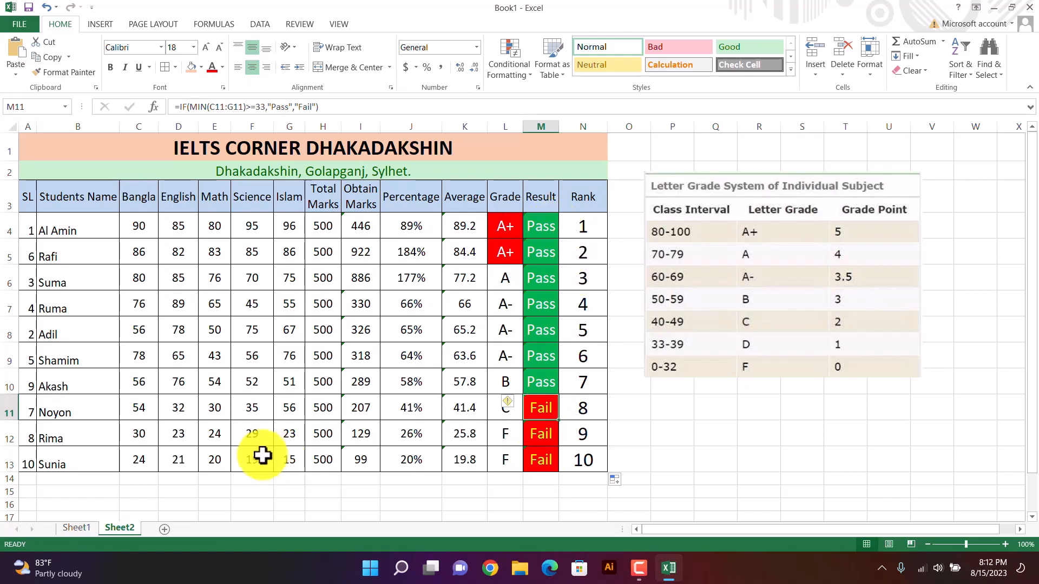
{"action": "left_click", "coordinate": [180, 413]}
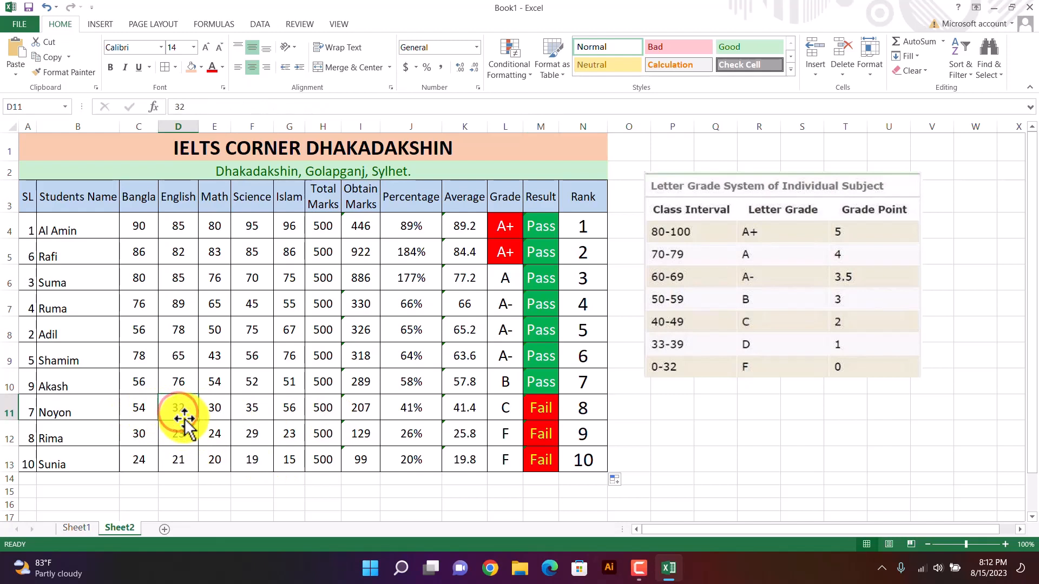
{"action": "type", "text": "35"}
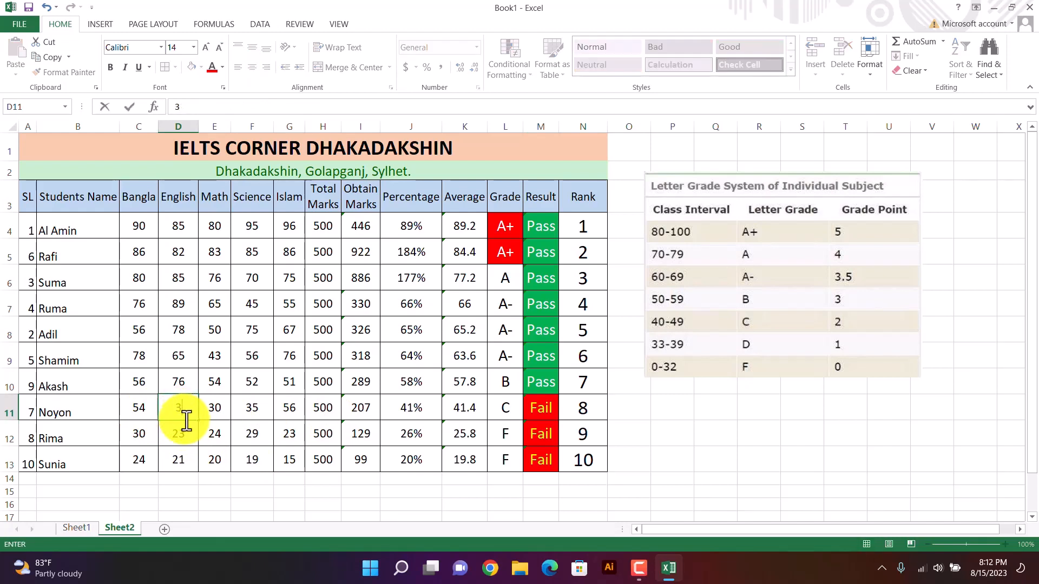
{"action": "left_click", "coordinate": [213, 419]}
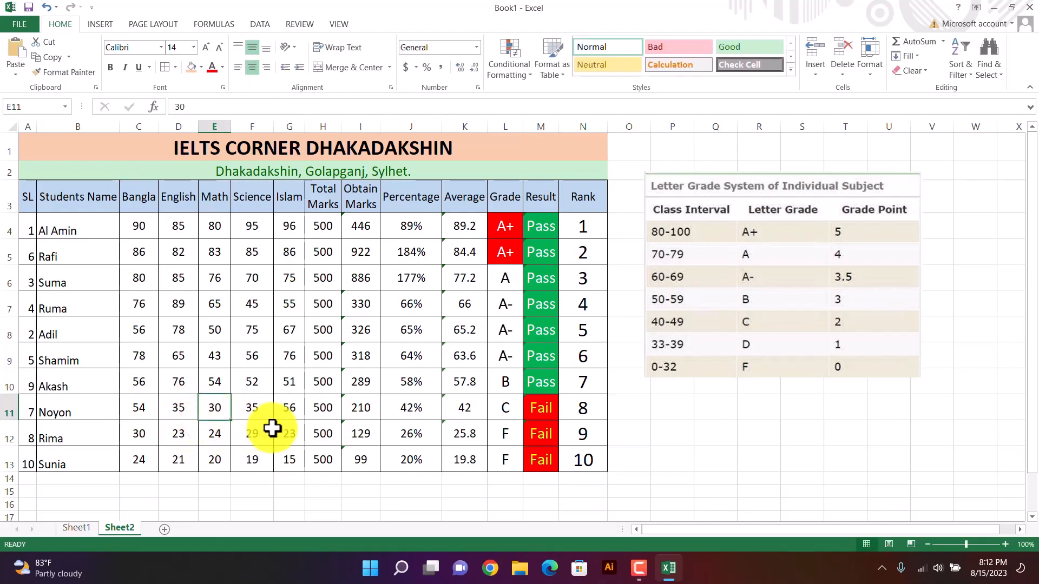
{"action": "type", "text": "34"}
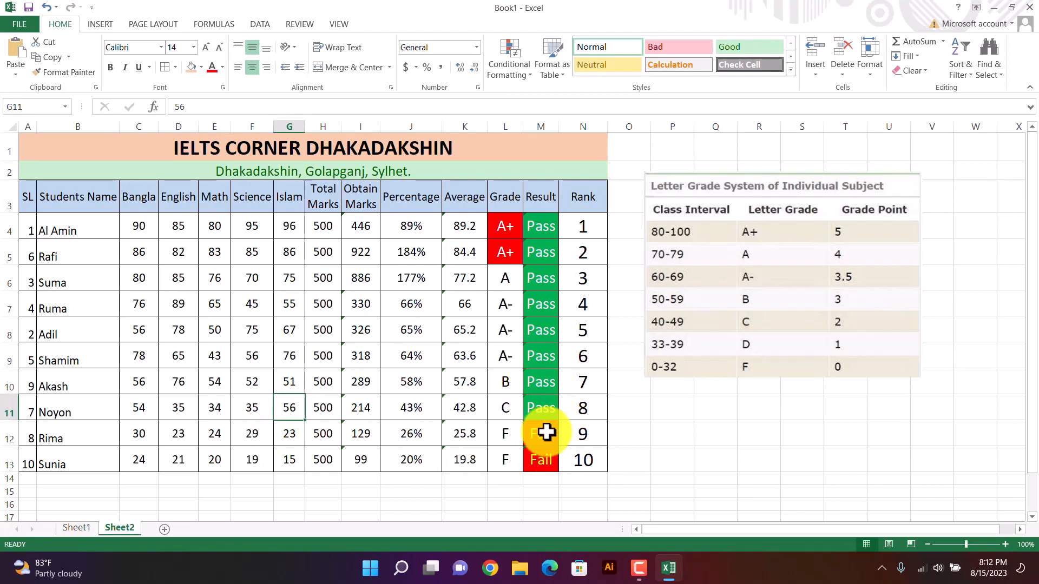
Set the Bangla mark in C7 to 32
{"action": "left_click", "coordinate": [143, 305]}
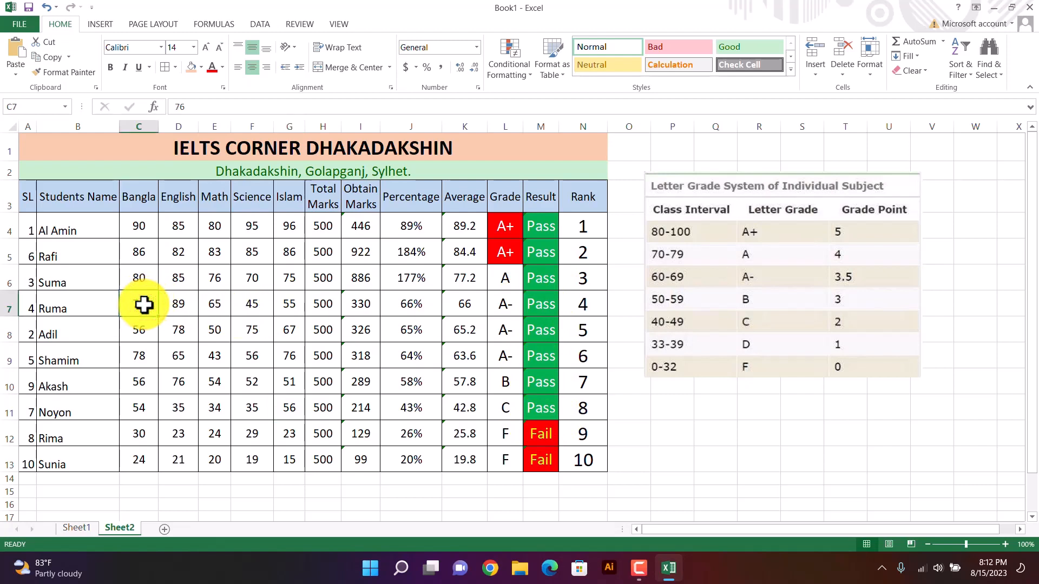
{"action": "type", "text": "32"}
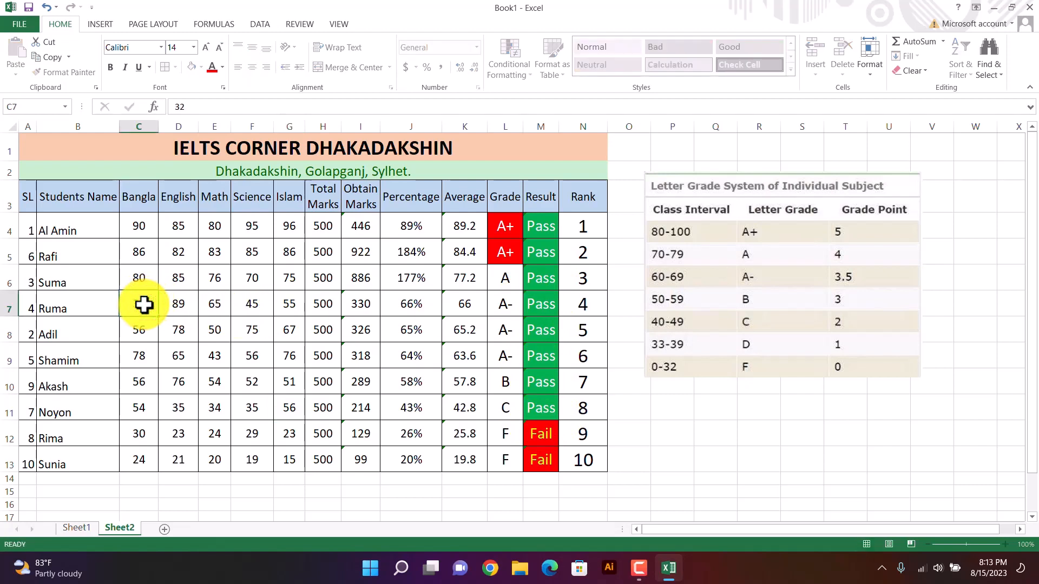
{"action": "key", "text": "Return"}
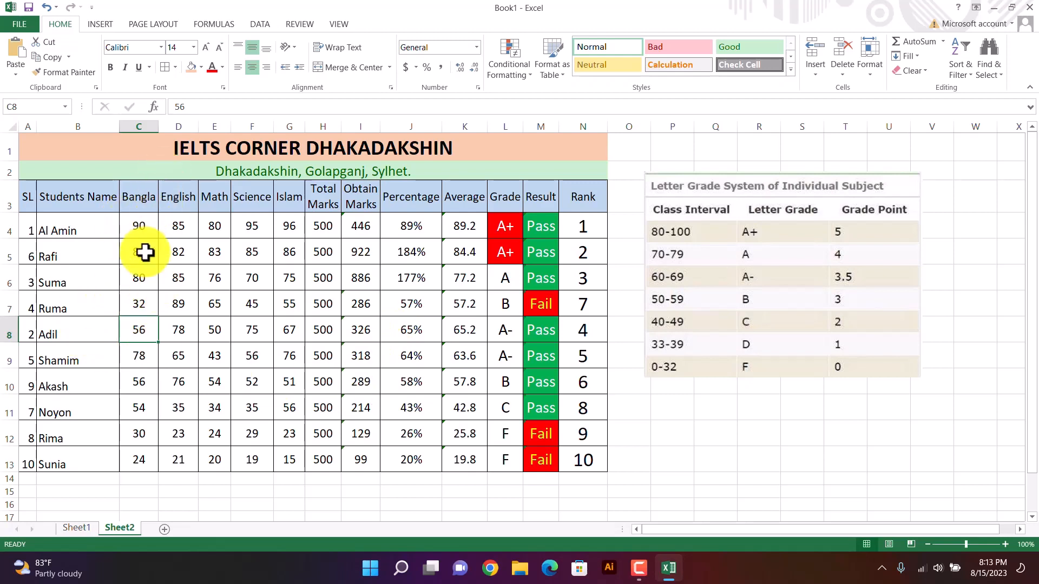
Examine how the Grade and Result formulas in row 7 respond to the changed Bangla mark
{"action": "left_click", "coordinate": [545, 304]}
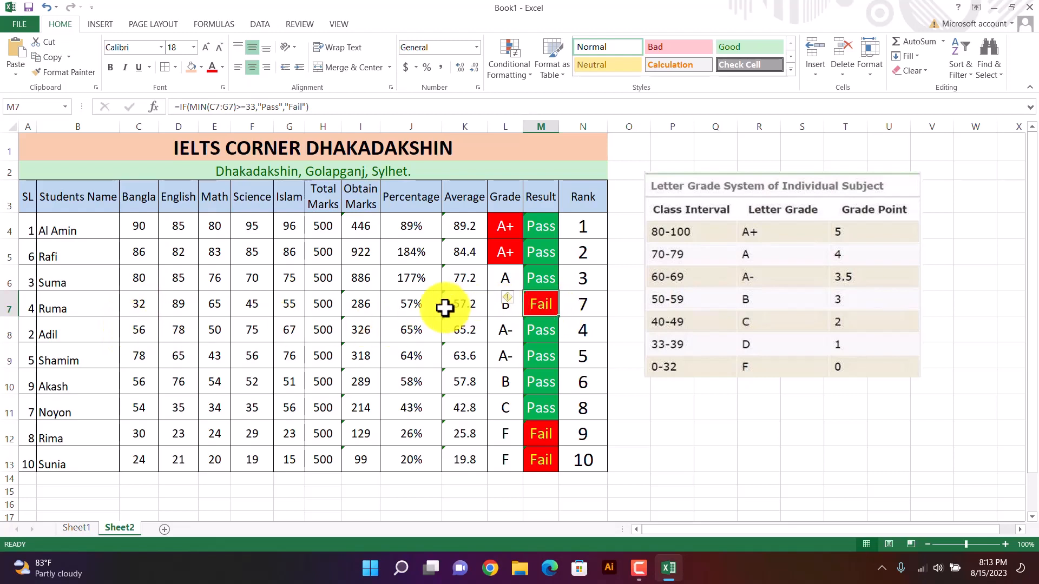
{"action": "left_click", "coordinate": [492, 306]}
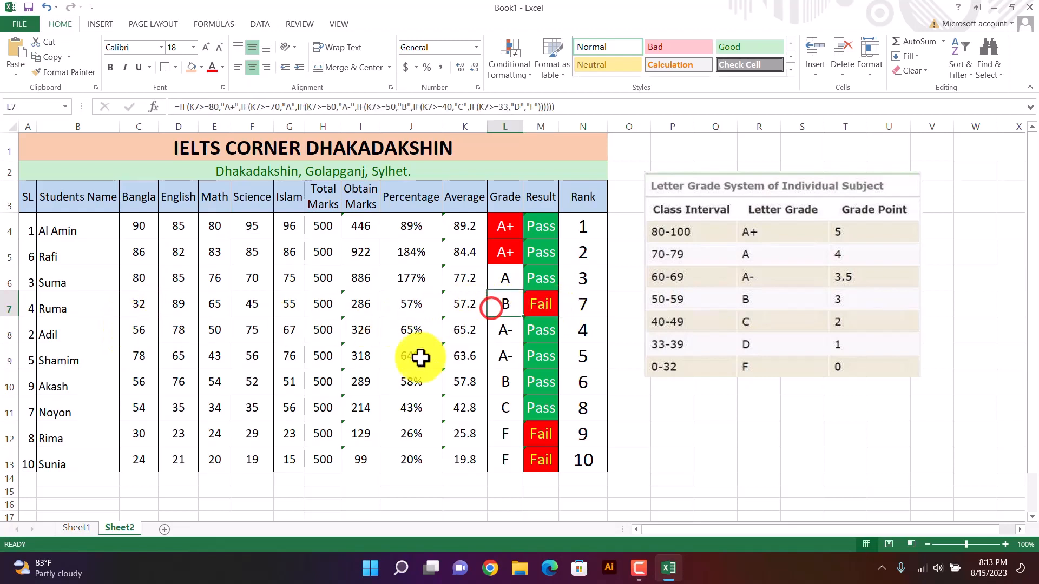
{"action": "left_click", "coordinate": [552, 298]}
{"action": "left_click", "coordinate": [139, 301]}
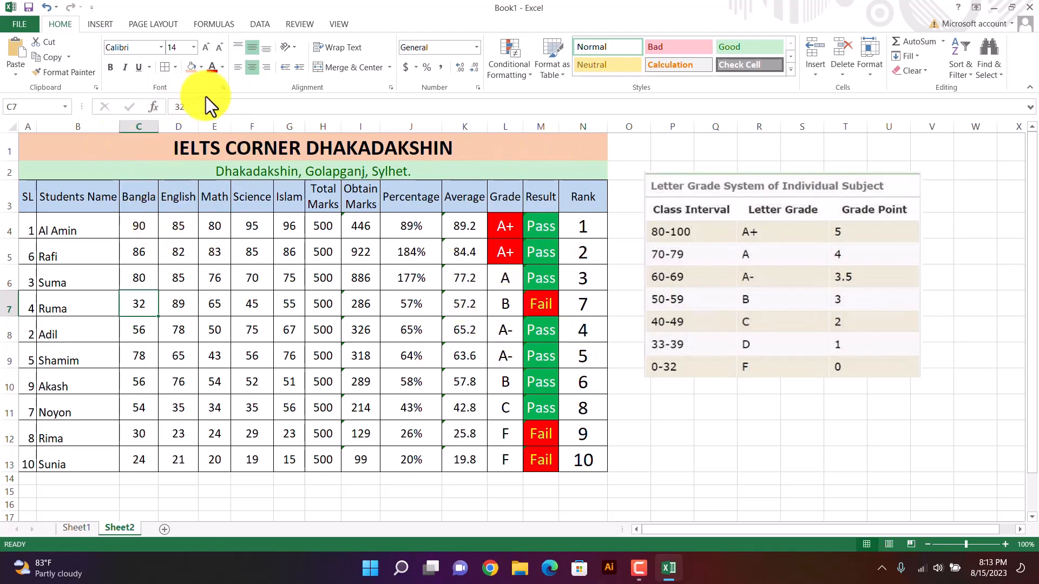
{"action": "left_click", "coordinate": [85, 80]}
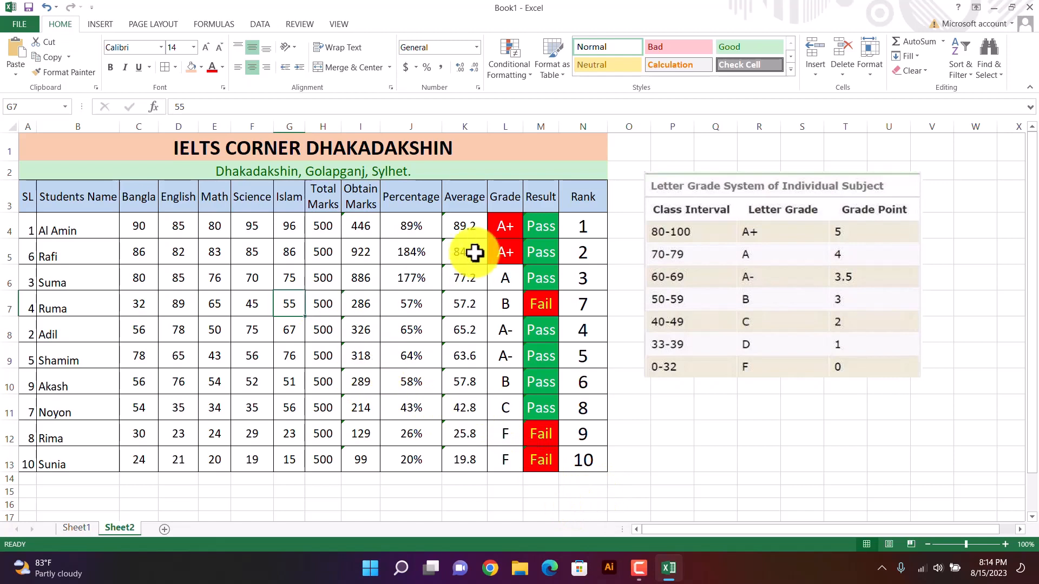
{"action": "left_click", "coordinate": [86, 147]}
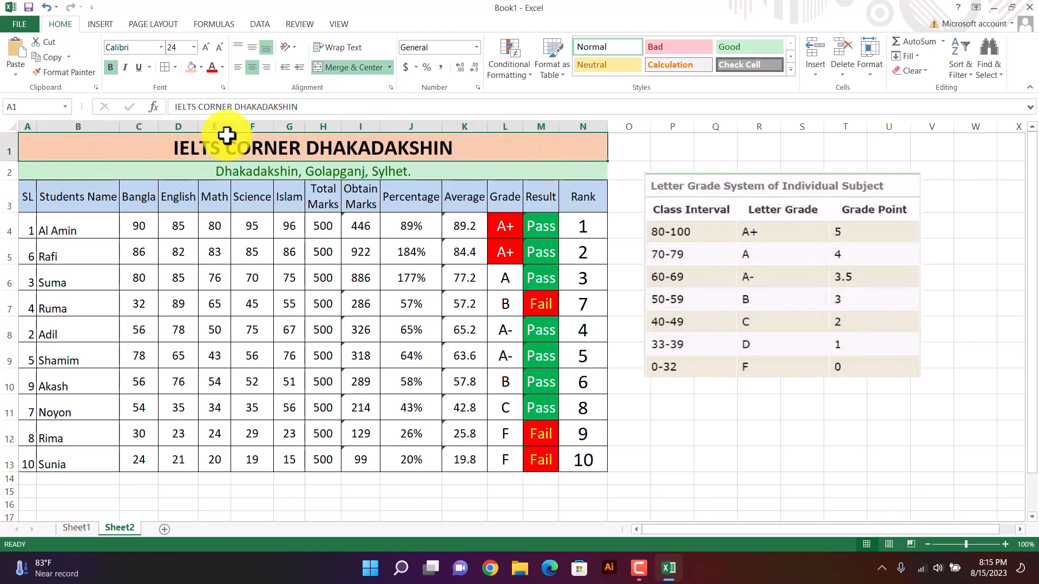
{"action": "scroll", "coordinate": [121, 348], "scroll_direction": "down", "scroll_amount": 2}
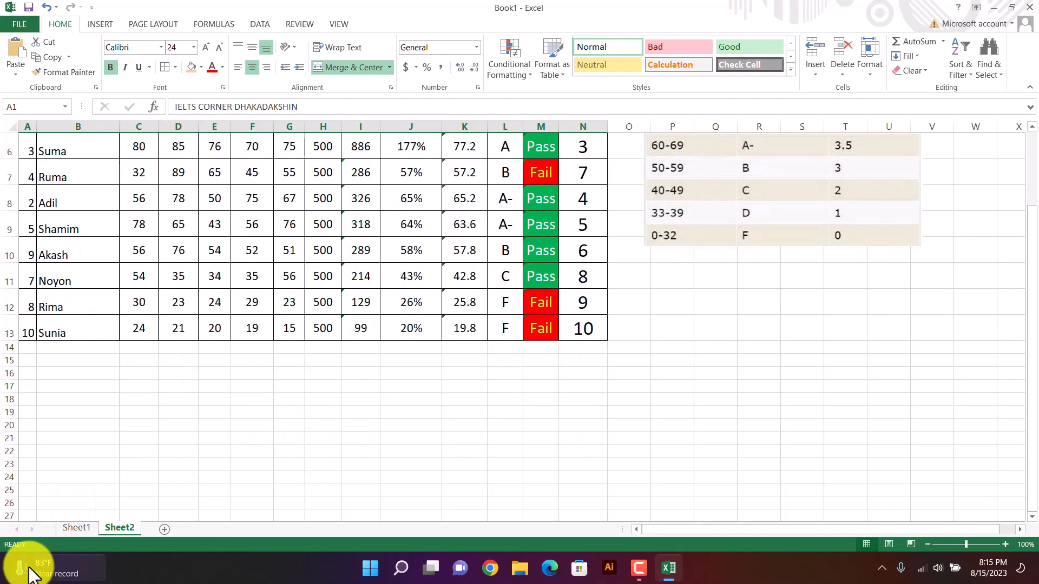
{"action": "left_click", "coordinate": [29, 350]}
{"action": "left_click", "coordinate": [68, 347]}
{"action": "left_click", "coordinate": [189, 346]}
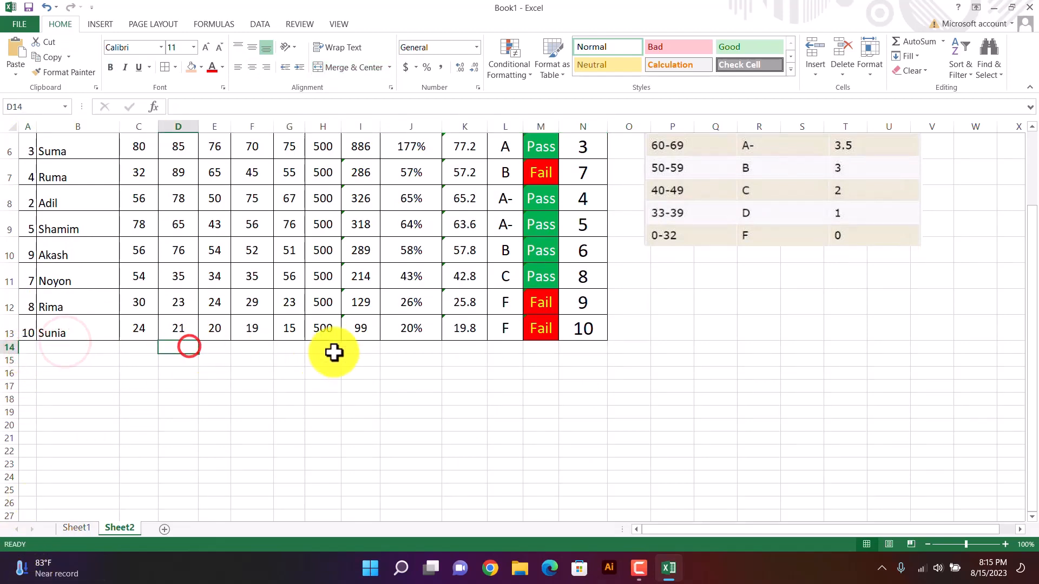
{"action": "left_click", "coordinate": [333, 351]}
Unmerge the IELTS CORNER DHAKADAKSHIN title cell spanning A1:N1
{"action": "scroll", "coordinate": [361, 371], "scroll_direction": "up", "scroll_amount": 2}
{"action": "left_click", "coordinate": [56, 154]}
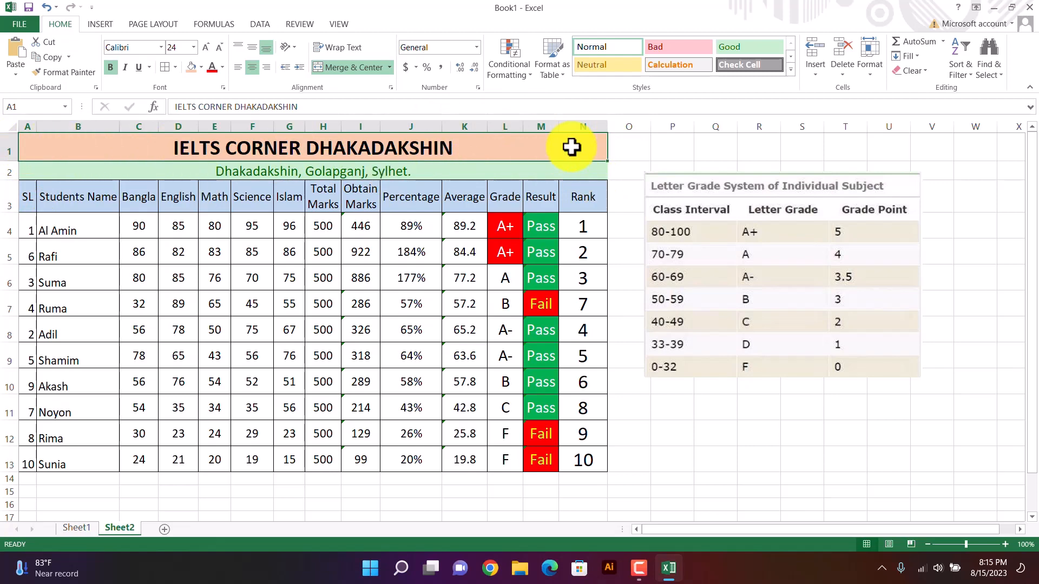
{"action": "left_click", "coordinate": [348, 67]}
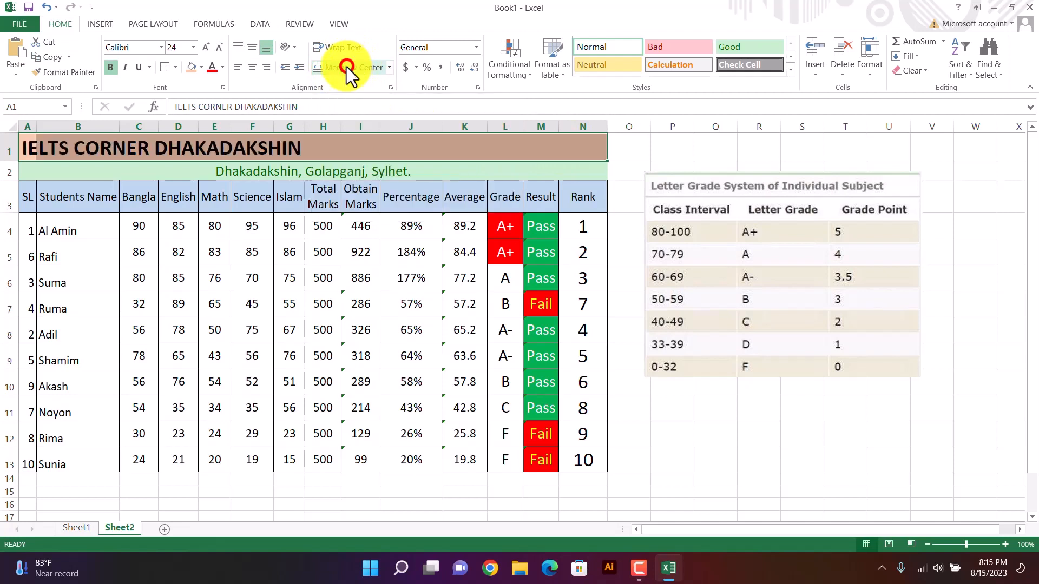
Examine the separate cells across row 1, from A1 to N1, and compare them with the merged row 2
{"action": "left_click", "coordinate": [184, 171]}
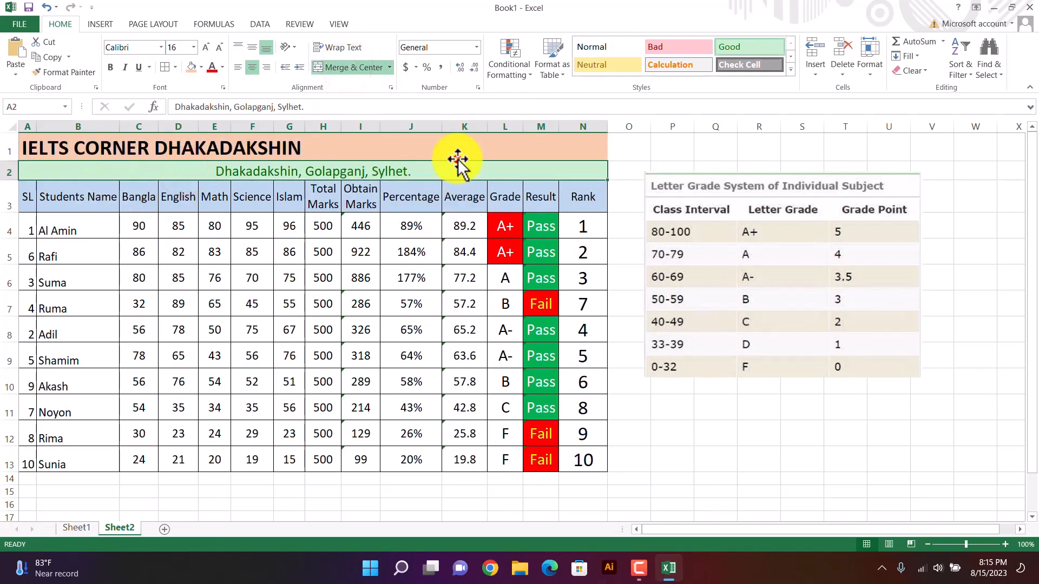
{"action": "left_click", "coordinate": [440, 147]}
{"action": "left_click", "coordinate": [340, 143]}
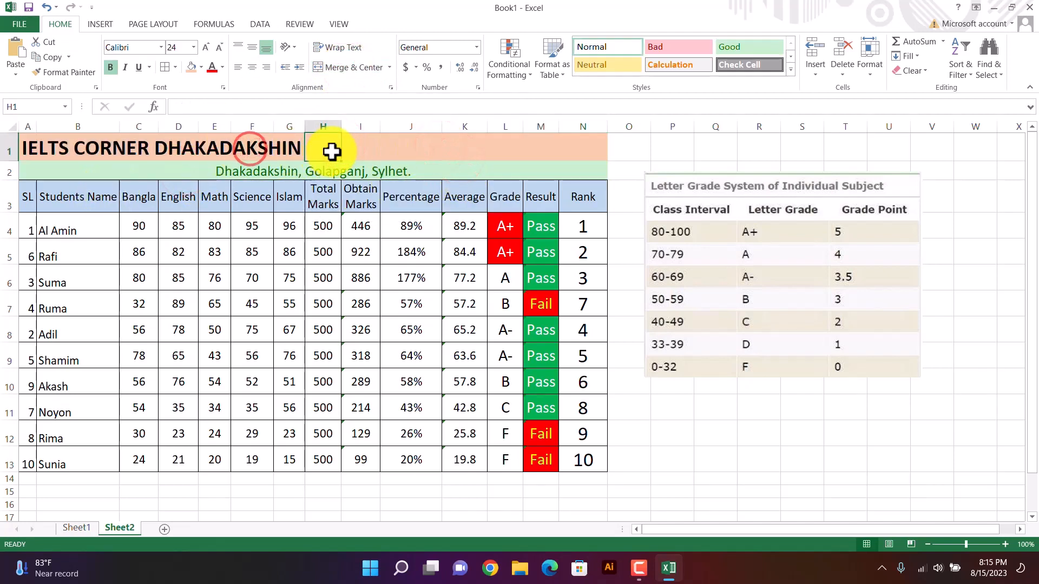
{"action": "left_click", "coordinate": [414, 151]}
{"action": "left_click", "coordinate": [485, 155]}
{"action": "left_click", "coordinate": [541, 154]}
{"action": "left_click", "coordinate": [583, 153]}
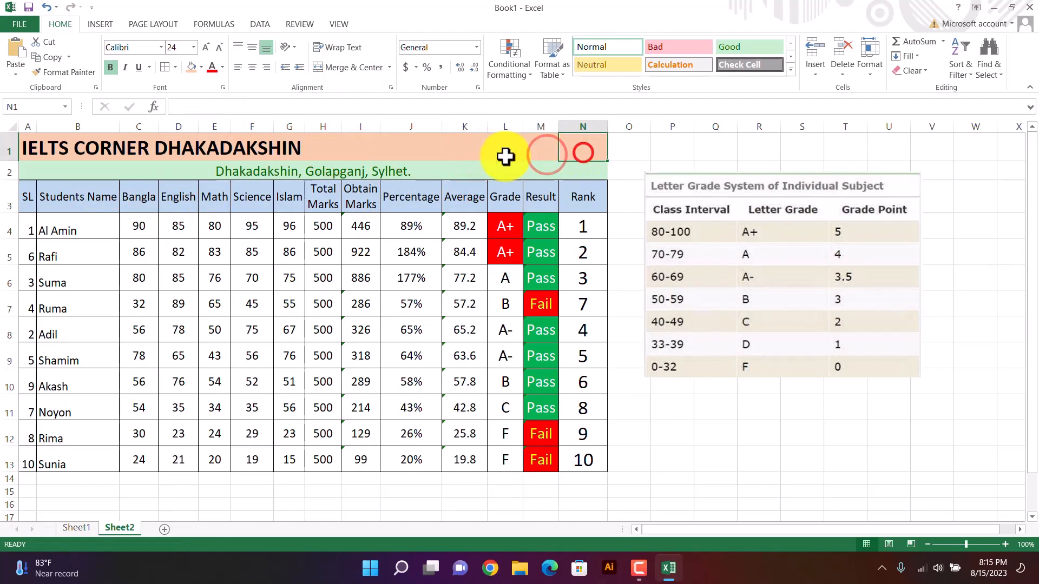
{"action": "left_click", "coordinate": [480, 151]}
{"action": "left_click", "coordinate": [388, 156]}
{"action": "left_click", "coordinate": [322, 154]}
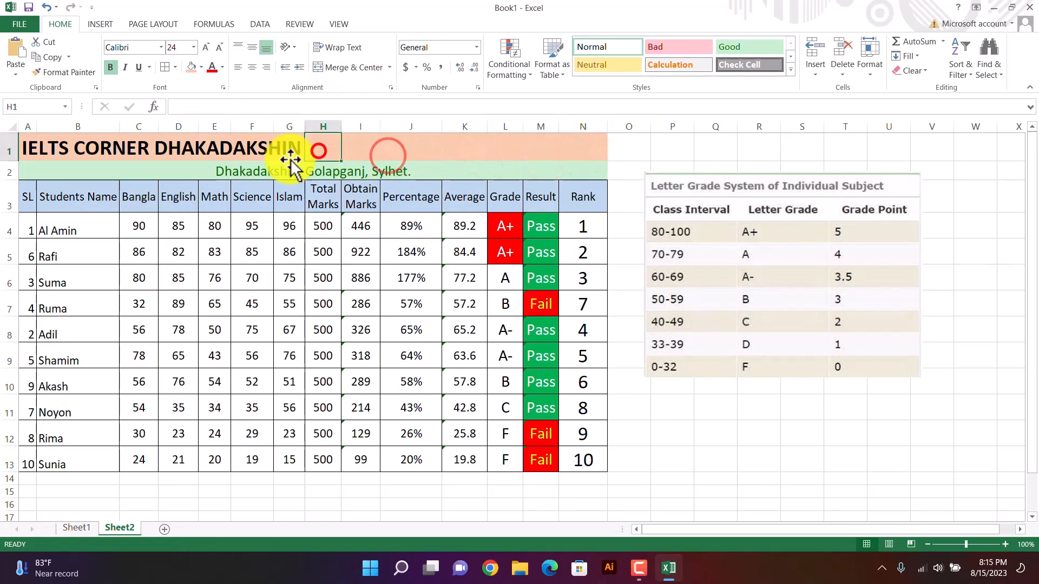
{"action": "left_click", "coordinate": [22, 143]}
{"action": "left_click", "coordinate": [210, 151]}
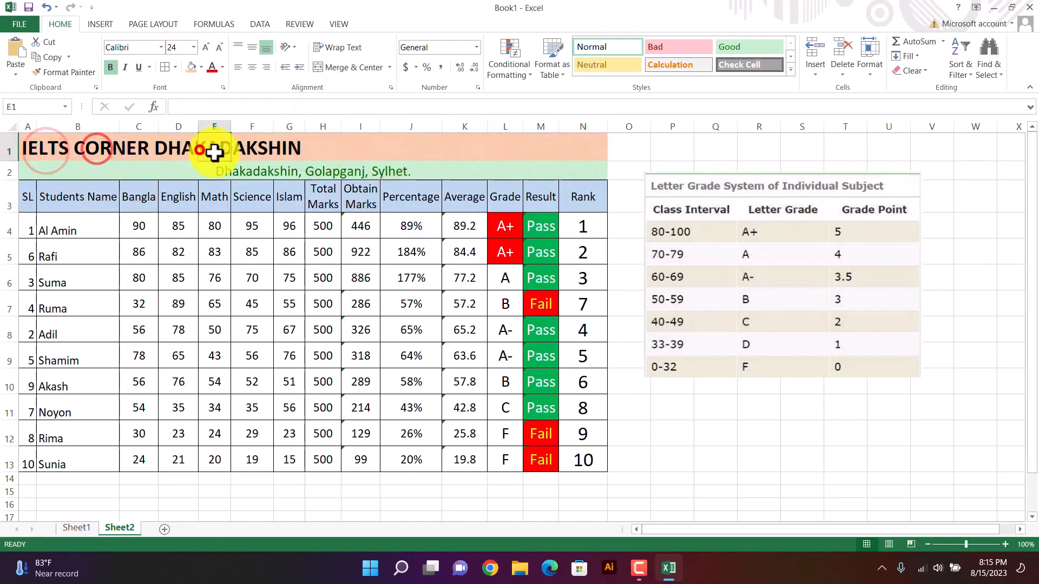
{"action": "left_click", "coordinate": [26, 144]}
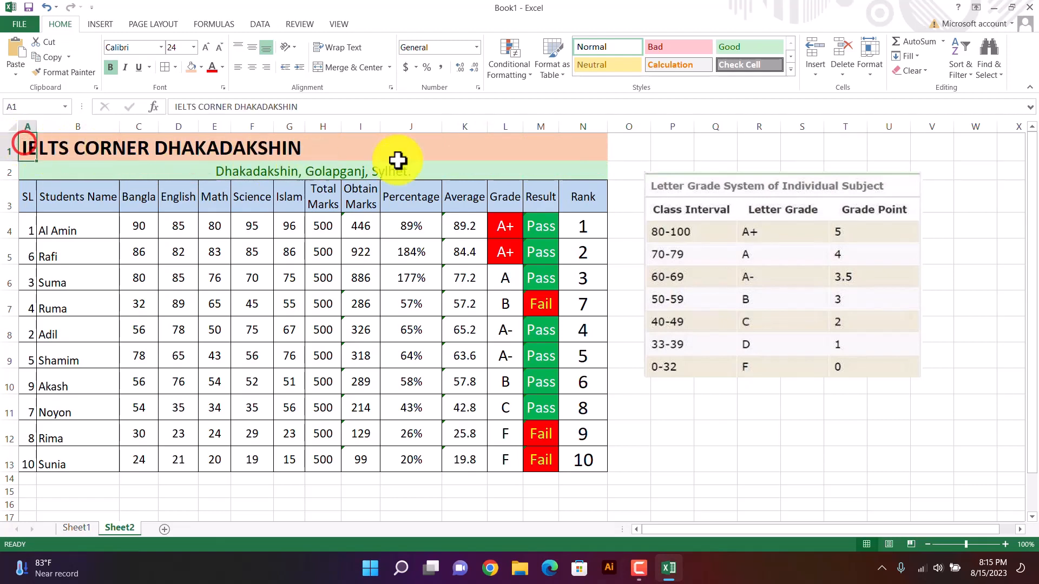
{"action": "left_click", "coordinate": [484, 155]}
Merge and center the title across A1:N1
{"action": "left_click_drag", "start_coordinate": [22, 140], "coordinate": [580, 151]}
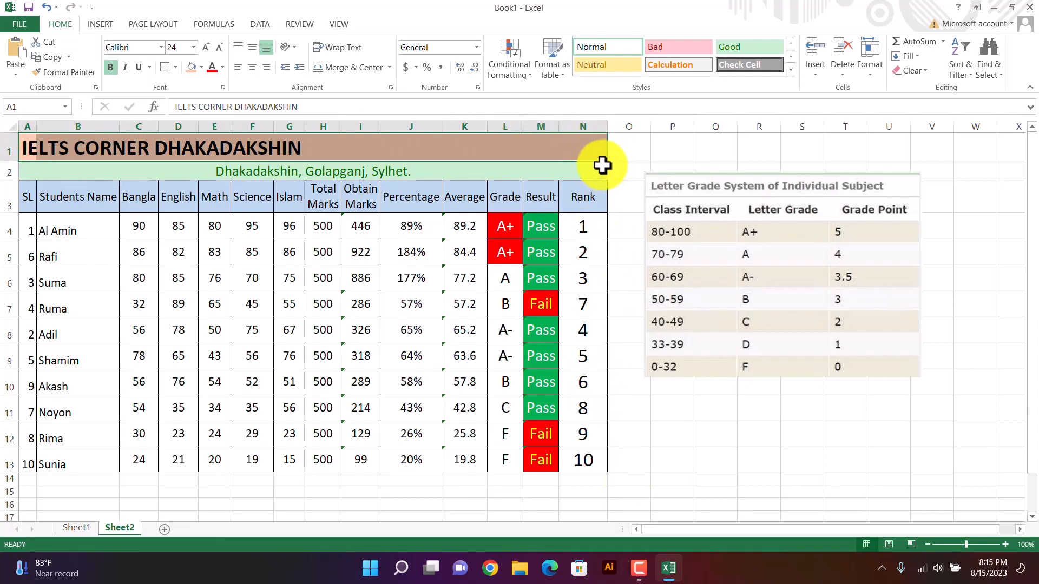
{"action": "left_click", "coordinate": [340, 67]}
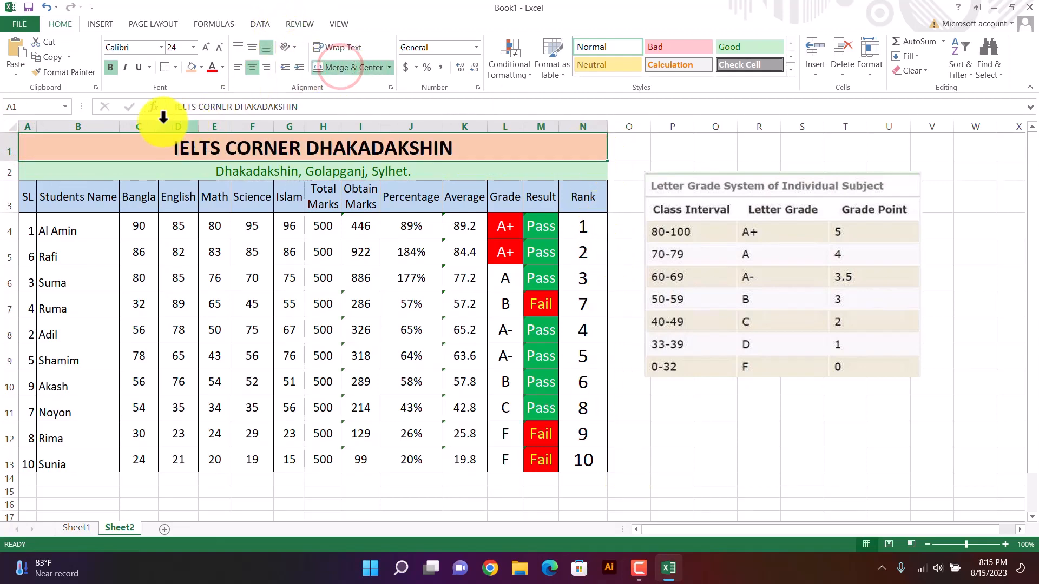
{"action": "left_click", "coordinate": [480, 224]}
{"action": "left_click", "coordinate": [320, 141]}
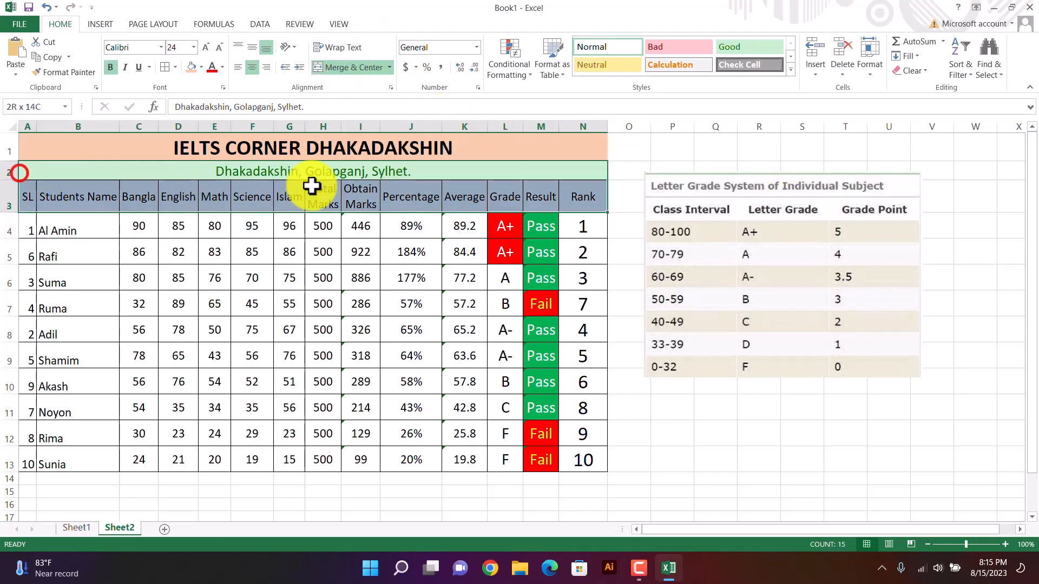
{"action": "left_click", "coordinate": [292, 171]}
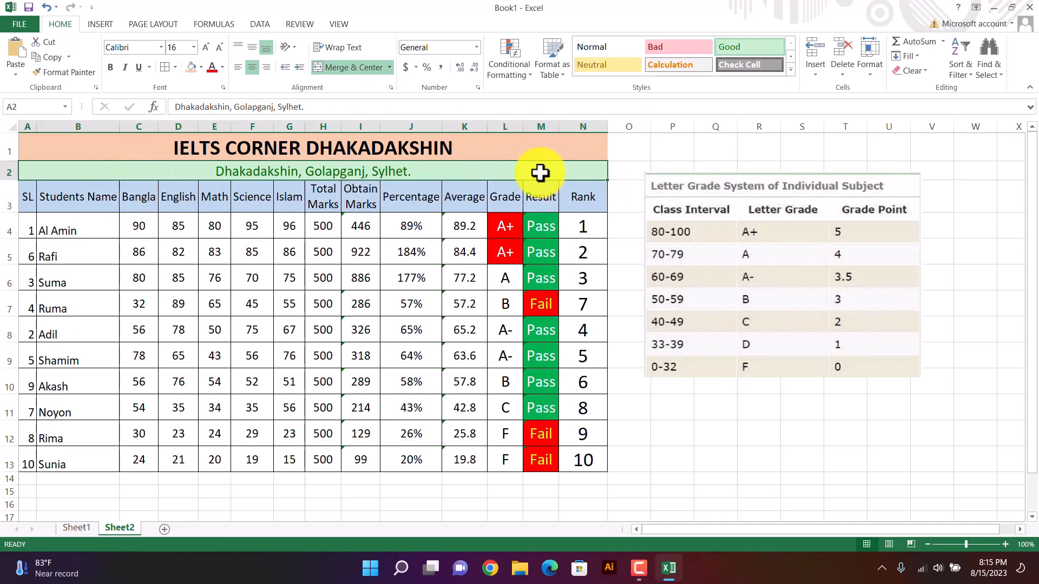
{"action": "left_click", "coordinate": [81, 144]}
{"action": "left_click", "coordinate": [200, 67]}
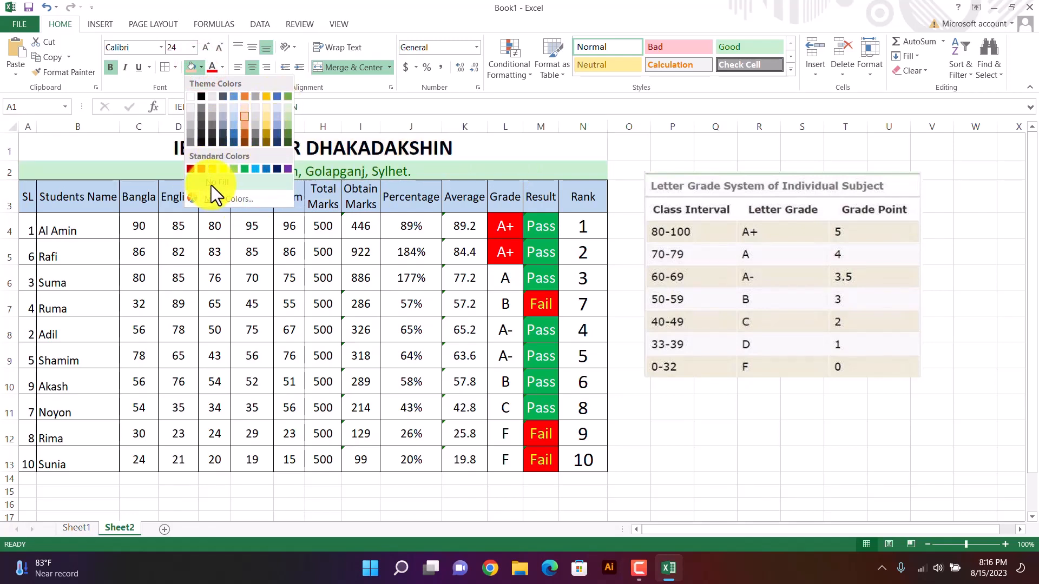
{"action": "key", "text": "Escape"}
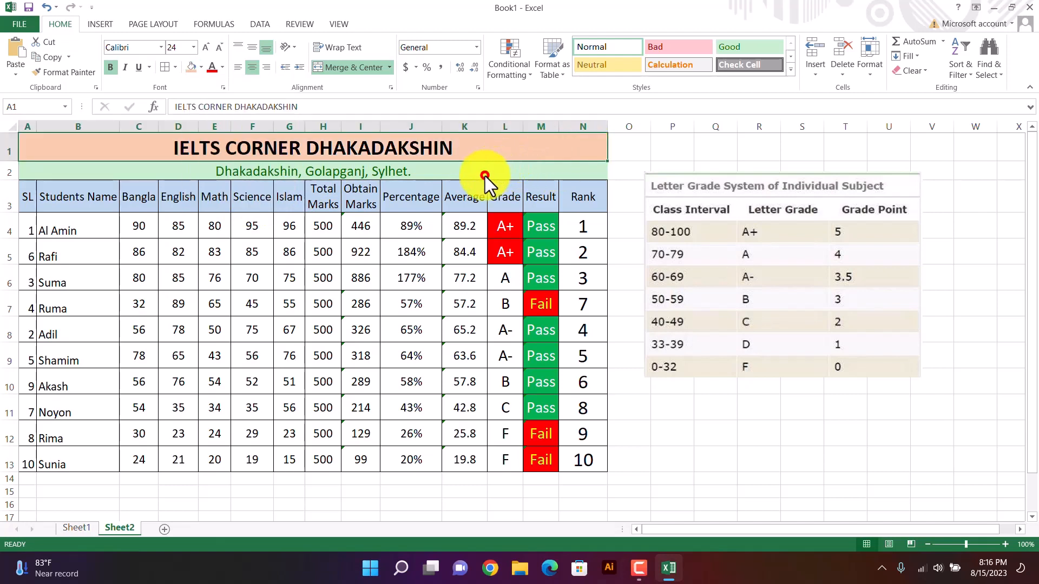
Apply the Good cell style to the merged subtitle row A2:N2, and look through the available font colours without changing the colour
{"action": "left_click", "coordinate": [484, 172]}
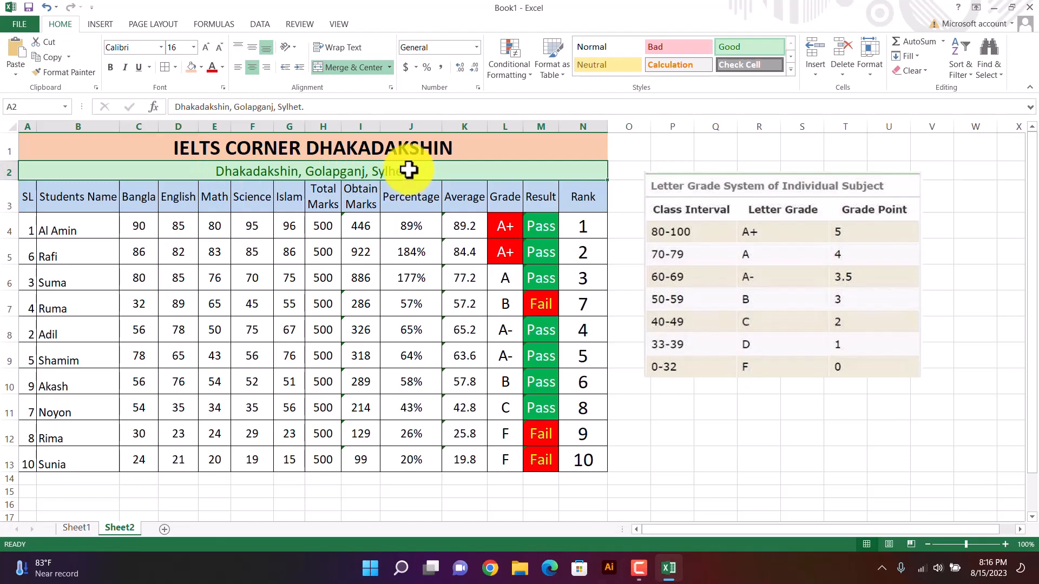
{"action": "left_click", "coordinate": [755, 47]}
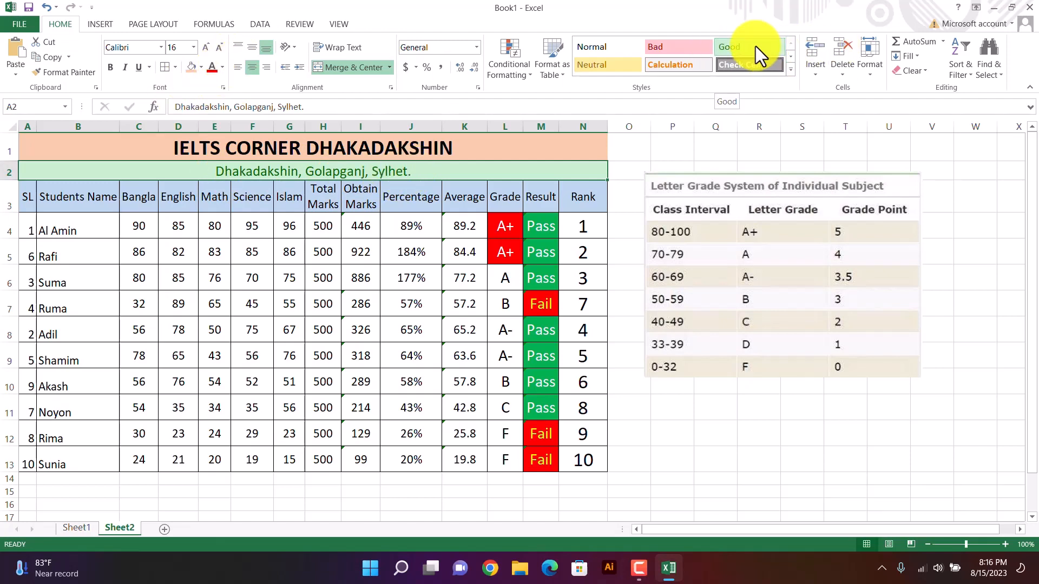
{"action": "left_click", "coordinate": [222, 68]}
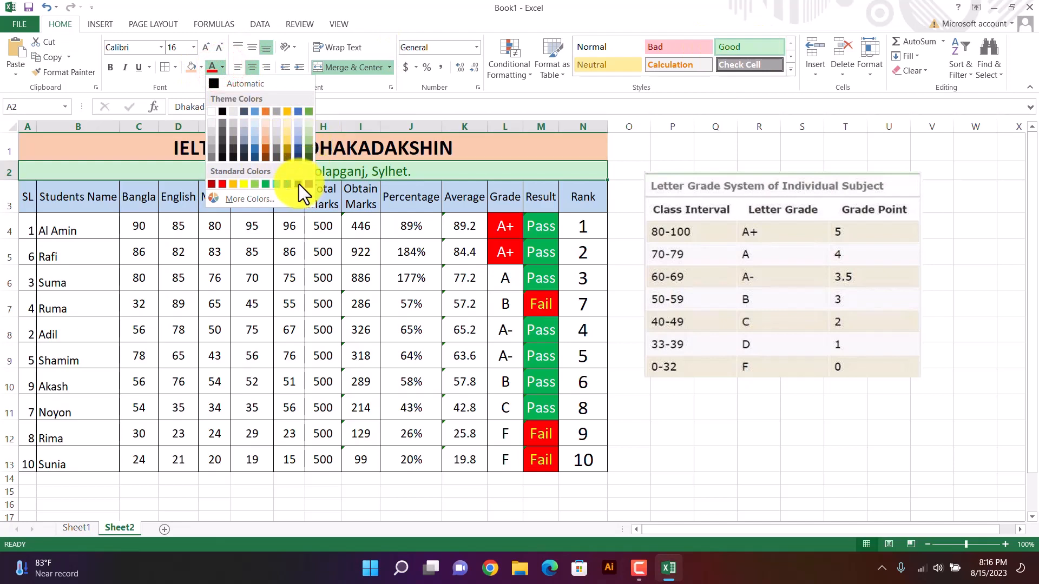
{"action": "left_click", "coordinate": [221, 69]}
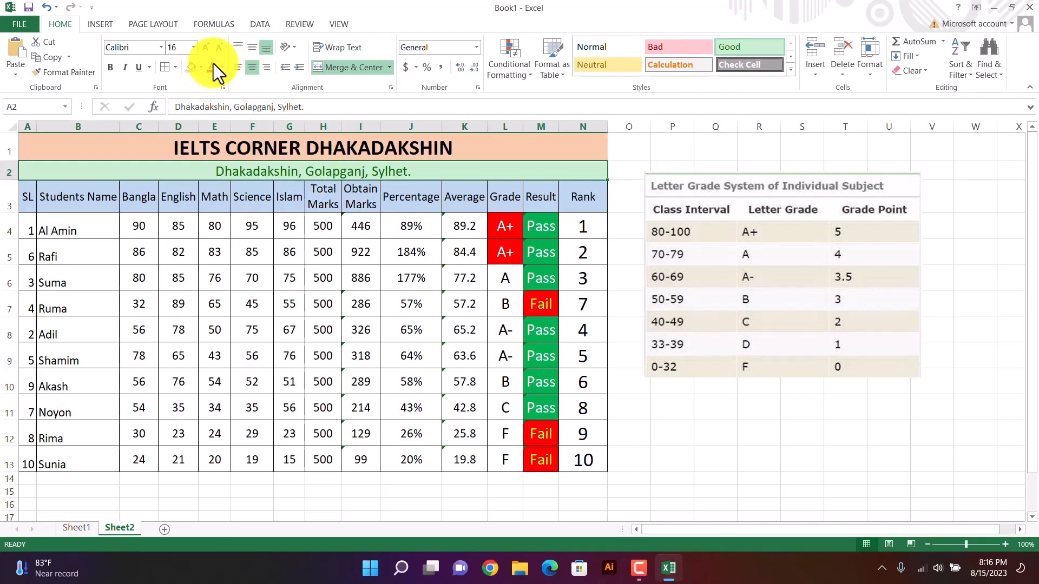
{"action": "left_click", "coordinate": [222, 67]}
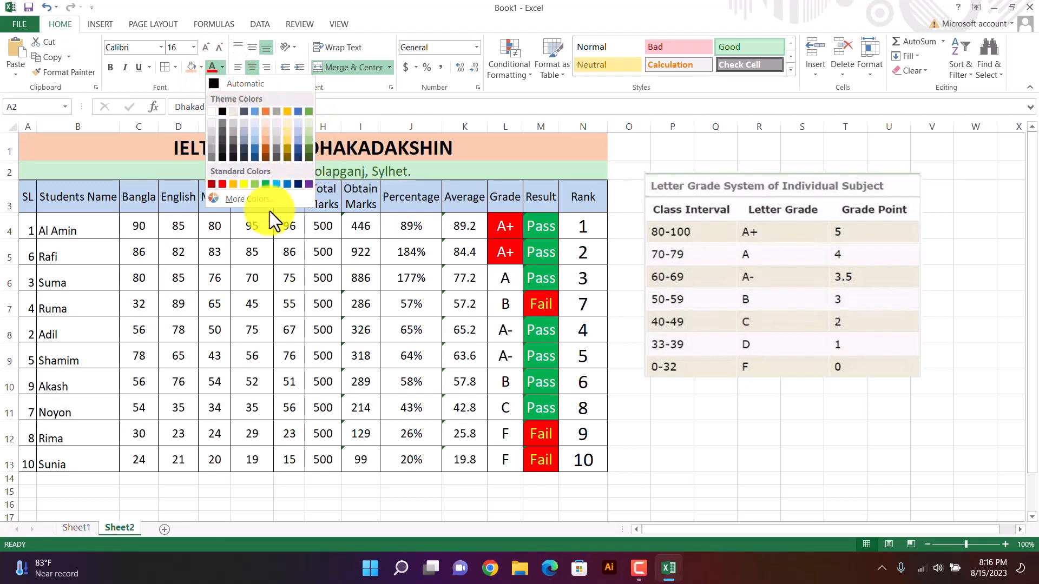
{"action": "key", "text": "Escape"}
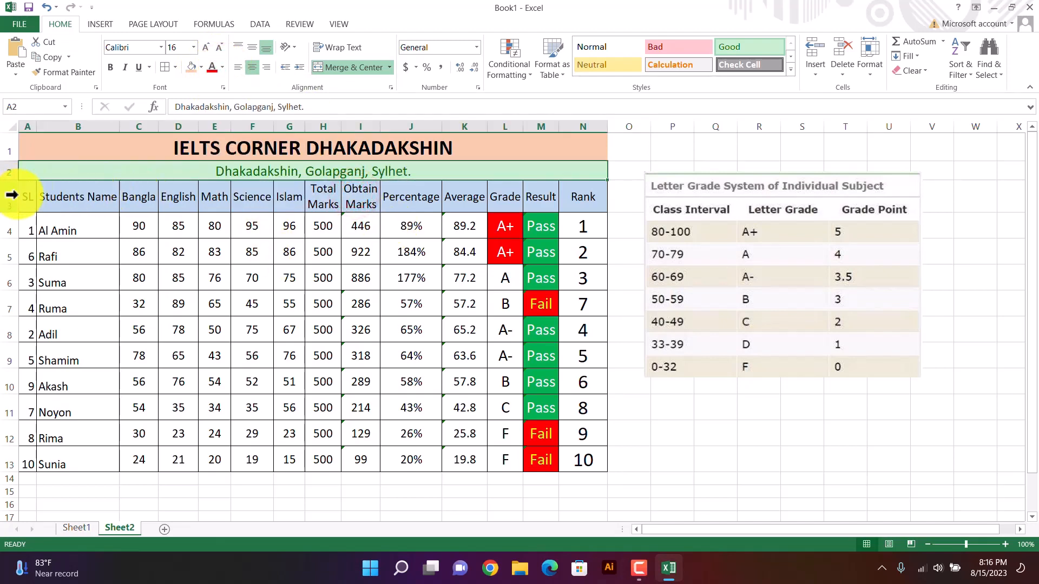
Examine the header cells in row 3 and compare the bordered table with the plain empty cells beneath it
{"action": "left_click_drag", "start_coordinate": [27, 196], "coordinate": [547, 202]}
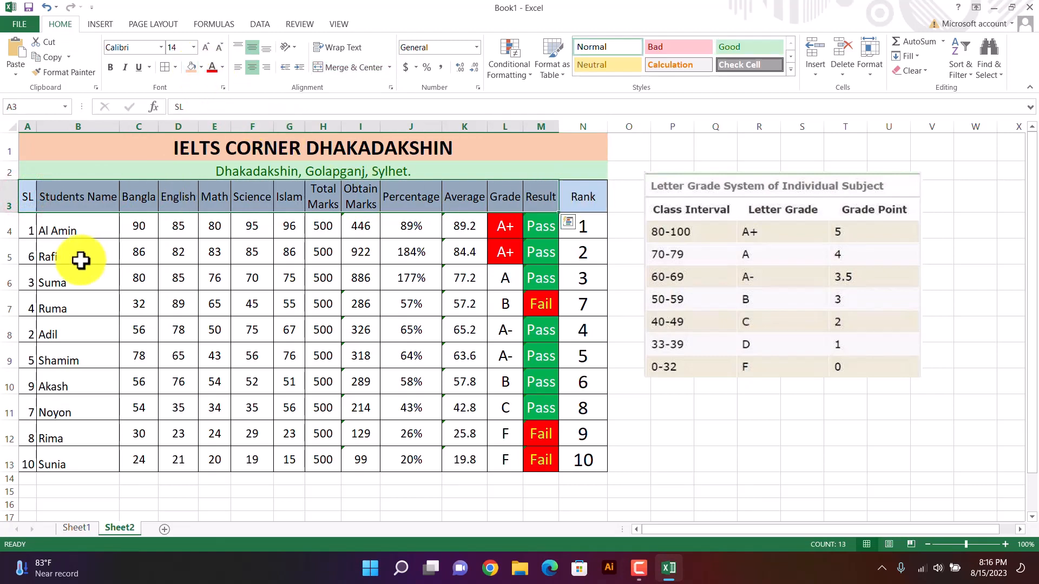
{"action": "left_click", "coordinate": [90, 196]}
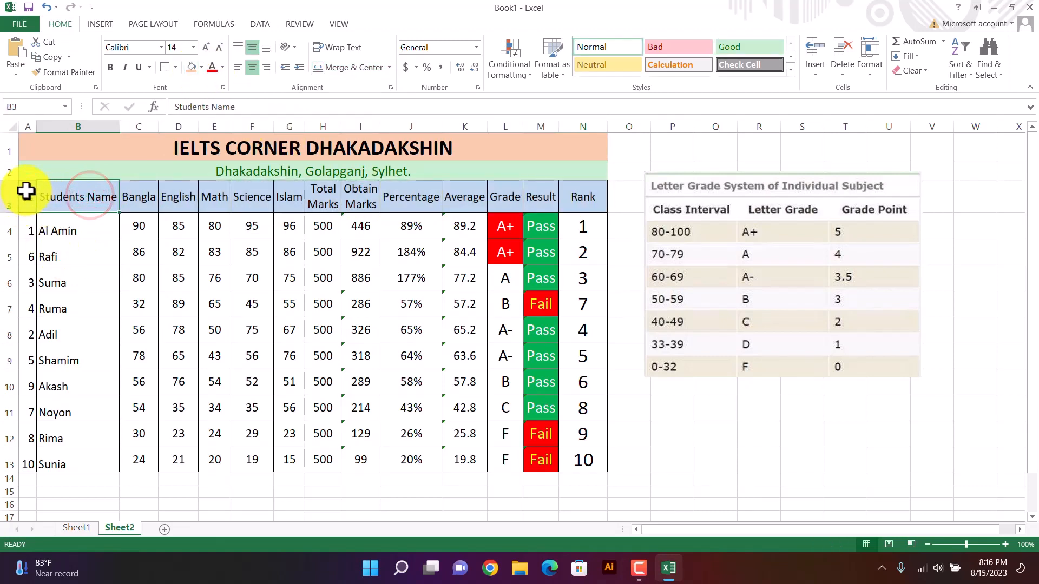
{"action": "scroll", "coordinate": [352, 406], "scroll_direction": "down", "scroll_amount": 2}
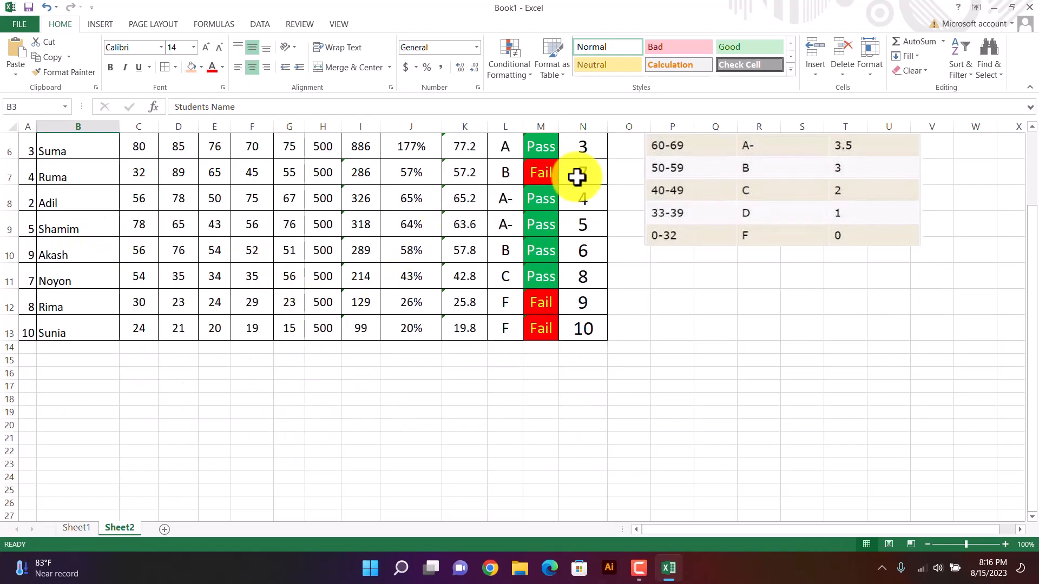
{"action": "left_click_drag", "start_coordinate": [54, 359], "coordinate": [590, 469]}
{"action": "left_click", "coordinate": [364, 411]}
{"action": "scroll", "coordinate": [150, 389], "scroll_direction": "up", "scroll_amount": 2}
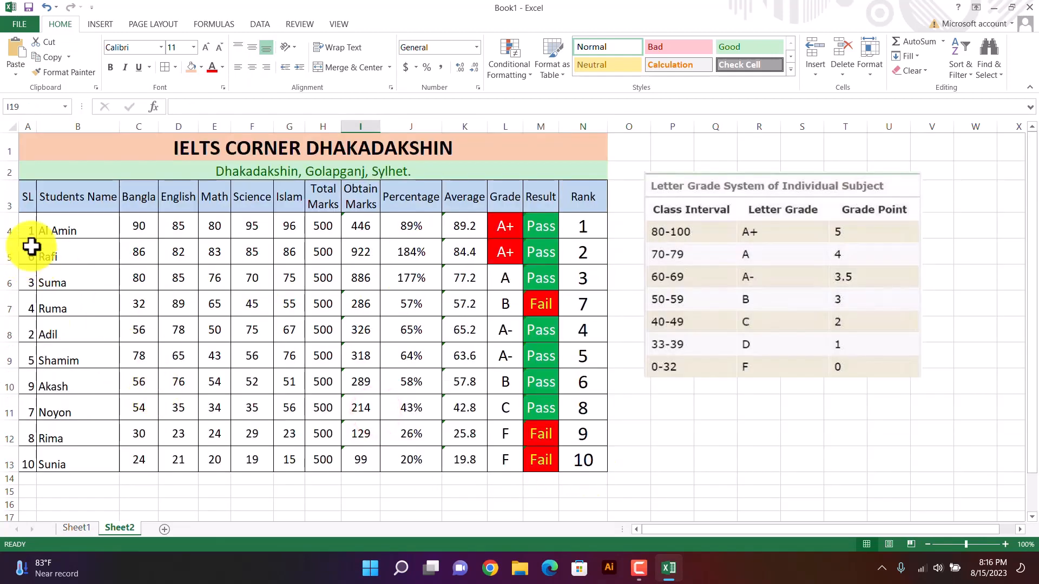
Apply All Borders to the result table in A3:N13
{"action": "left_click_drag", "start_coordinate": [33, 191], "coordinate": [590, 460]}
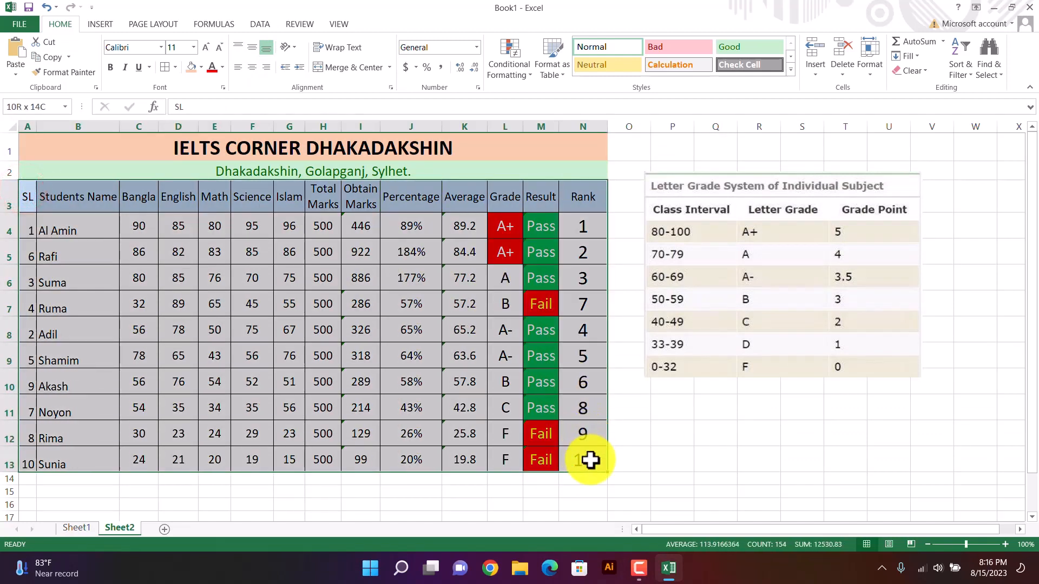
{"action": "left_click", "coordinate": [174, 67]}
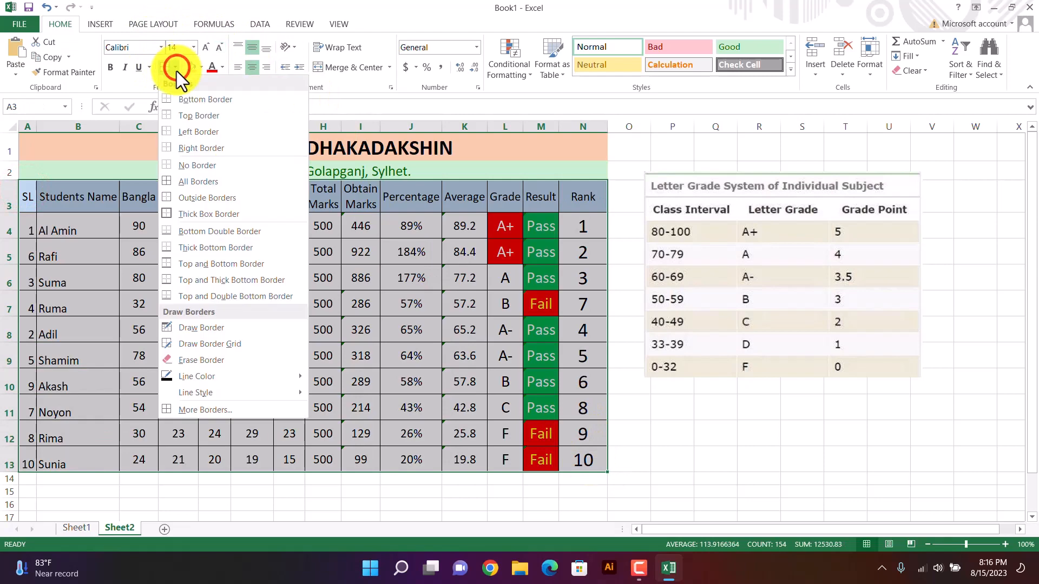
{"action": "left_click", "coordinate": [200, 181]}
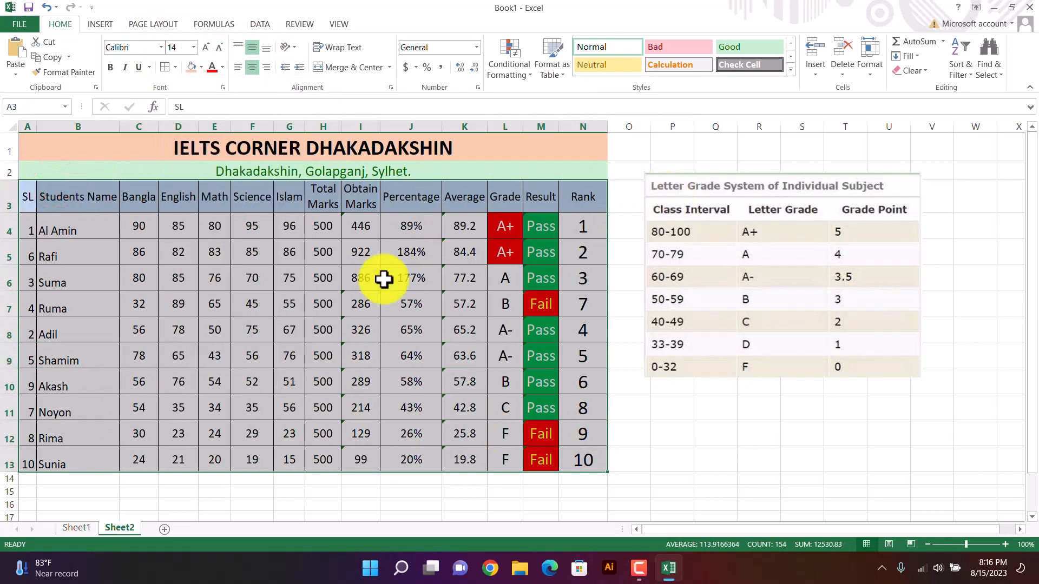
{"action": "left_click", "coordinate": [295, 205]}
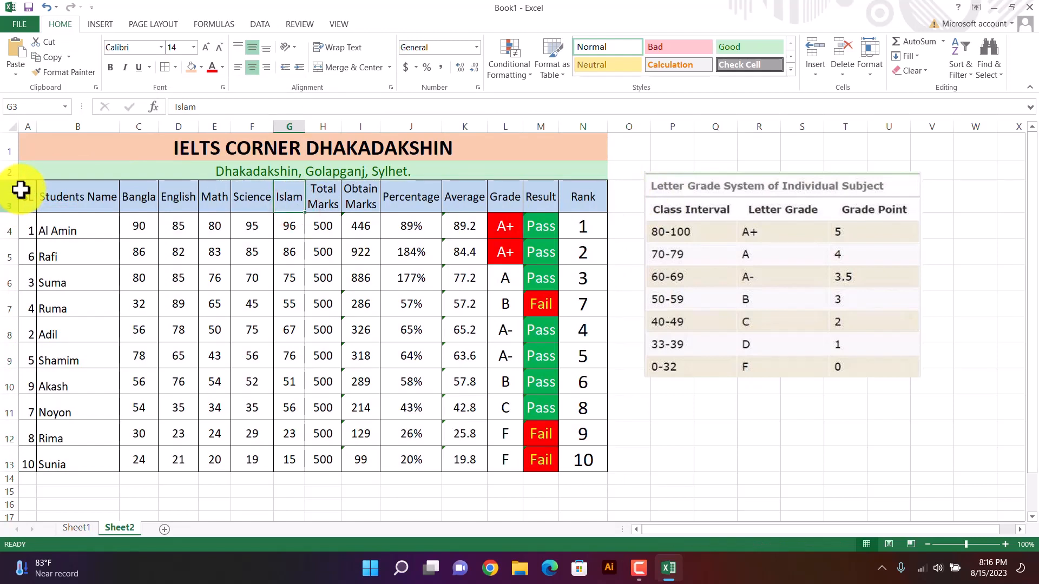
Make the column headings in A3:N3 bold
{"action": "left_click_drag", "start_coordinate": [18, 190], "coordinate": [593, 205]}
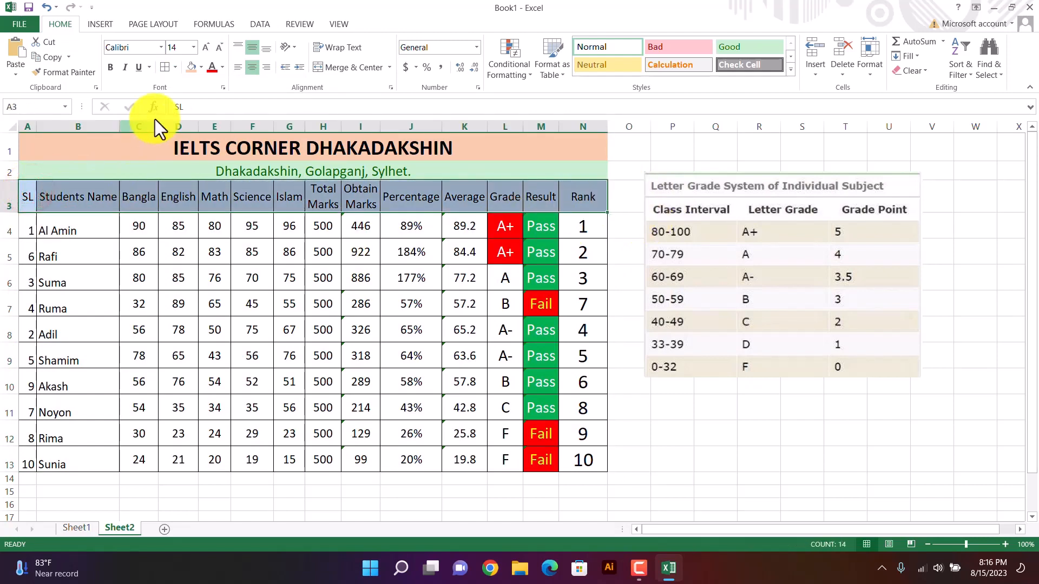
{"action": "left_click", "coordinate": [110, 67]}
{"action": "left_click", "coordinate": [73, 210]}
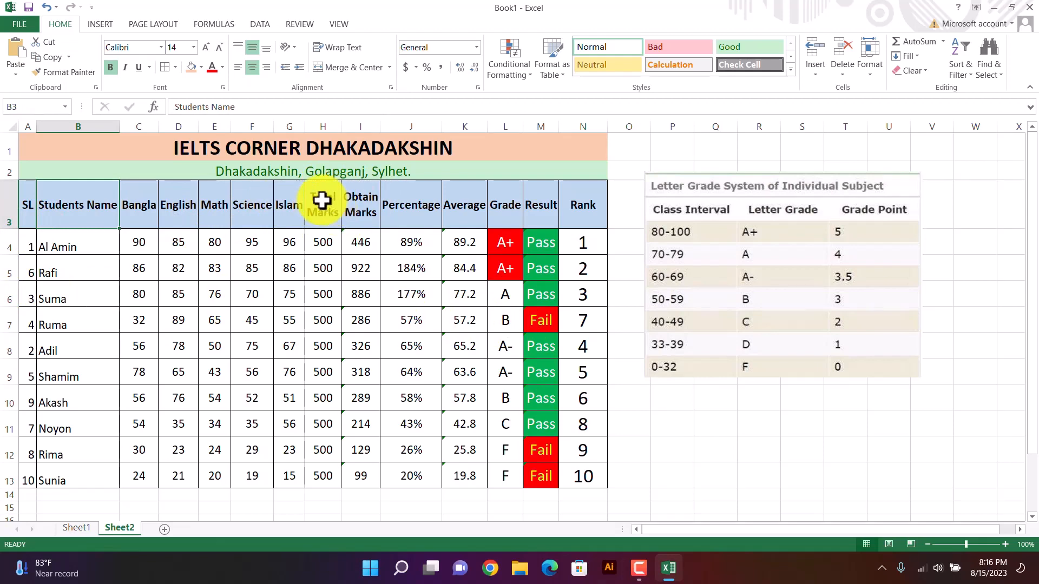
Try the text Total Marks in the empty cell H14 below the table, and clear the cell
{"action": "scroll", "coordinate": [366, 246], "scroll_direction": "down", "scroll_amount": 4}
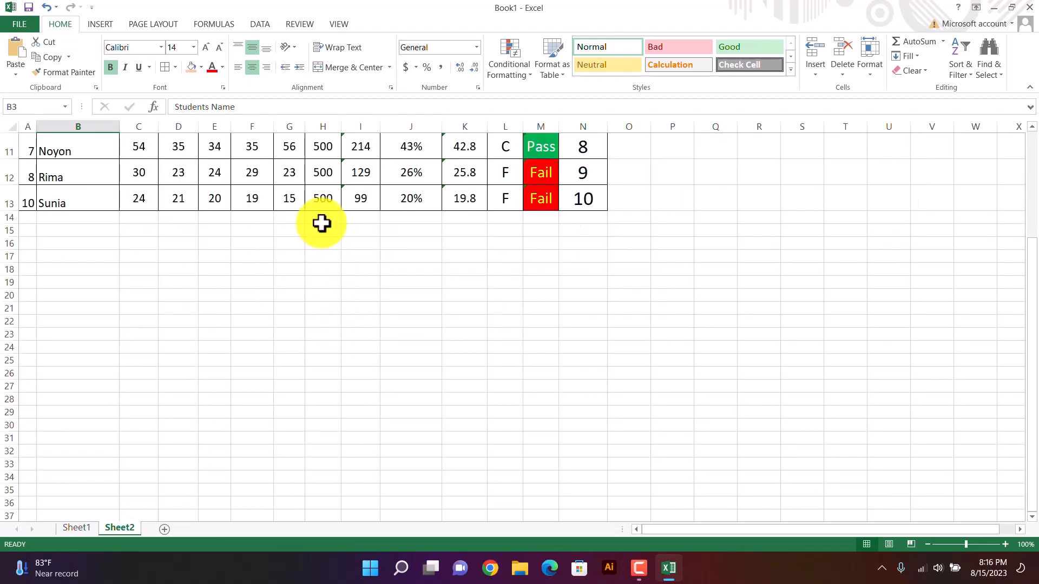
{"action": "left_click", "coordinate": [320, 220]}
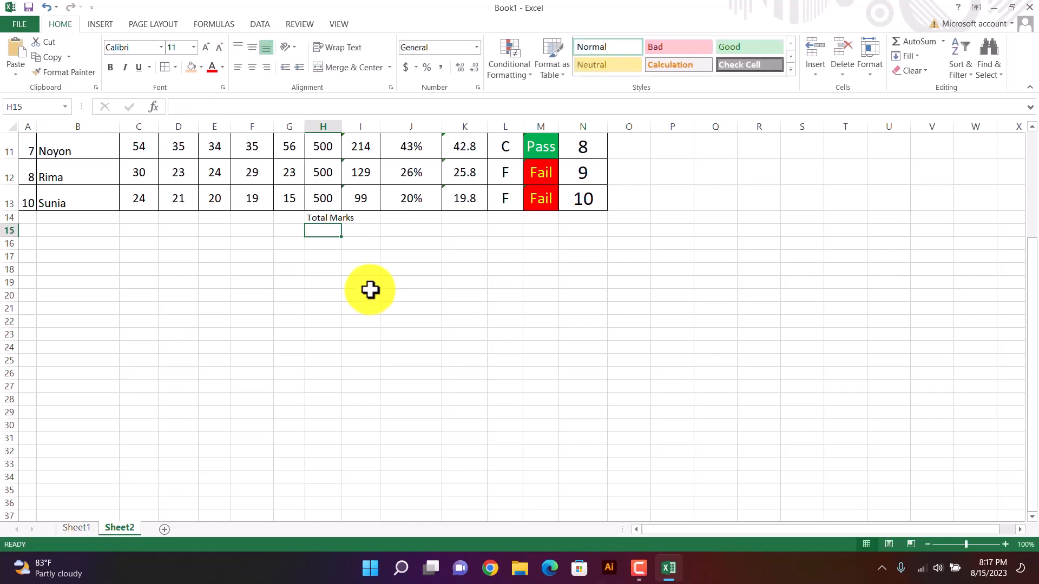
{"action": "scroll", "coordinate": [371, 290], "scroll_direction": "up", "scroll_amount": 2}
{"action": "left_click", "coordinate": [321, 348]}
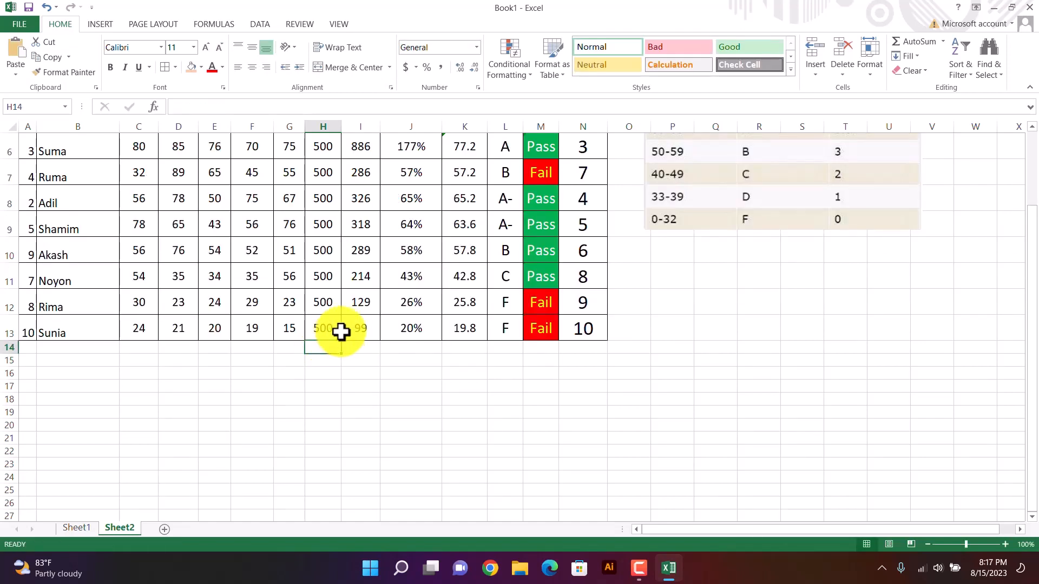
Turn off Wrap Text for the Total Marks heading in H3, and turn it back on
{"action": "scroll", "coordinate": [338, 328], "scroll_direction": "up", "scroll_amount": 2}
{"action": "left_click", "coordinate": [323, 205]}
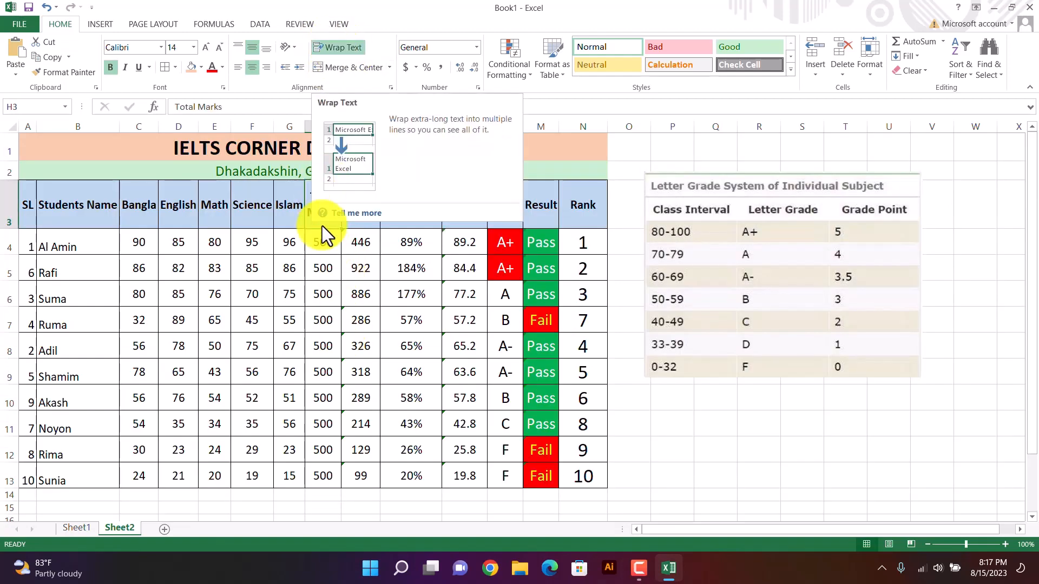
{"action": "left_click", "coordinate": [338, 49]}
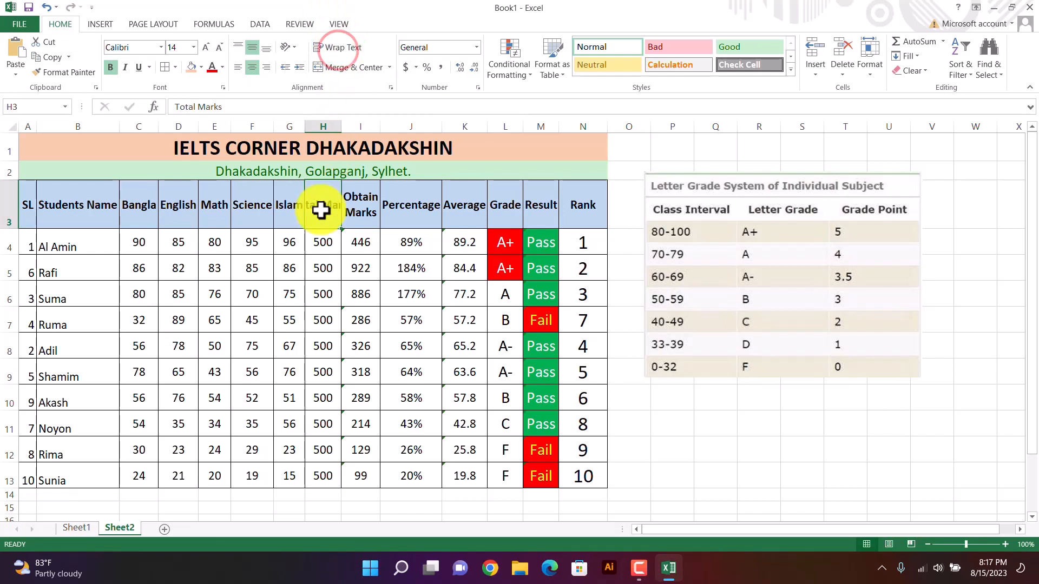
{"action": "left_click", "coordinate": [336, 270]}
{"action": "left_click", "coordinate": [324, 213]}
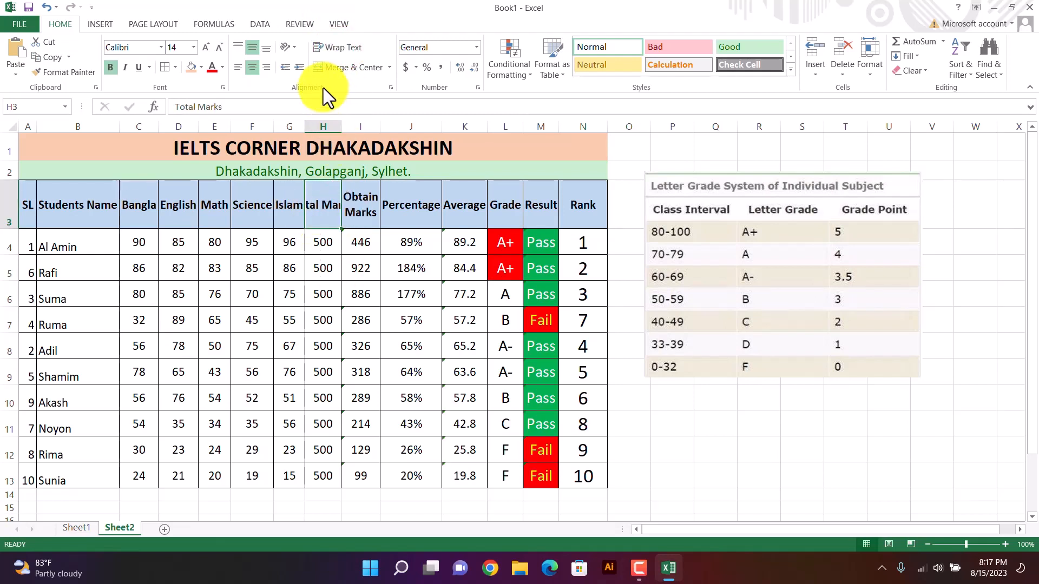
{"action": "left_click", "coordinate": [342, 48]}
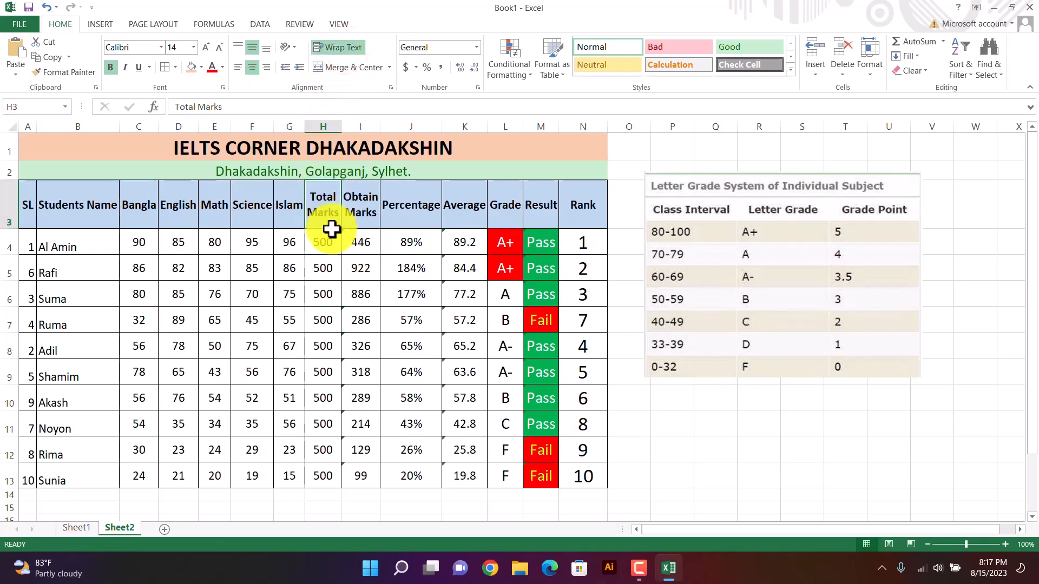
{"action": "left_click", "coordinate": [416, 219]}
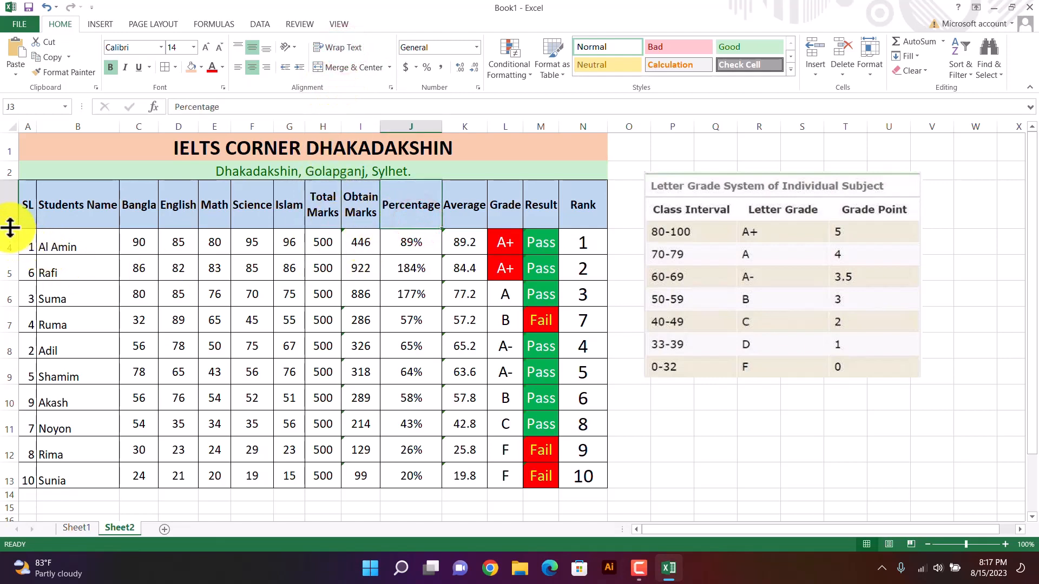
Reduce the height of heading row 3 slightly, try a taller row 2, and undo the row 2 change
{"action": "left_click_drag", "start_coordinate": [9, 227], "coordinate": [11, 219]}
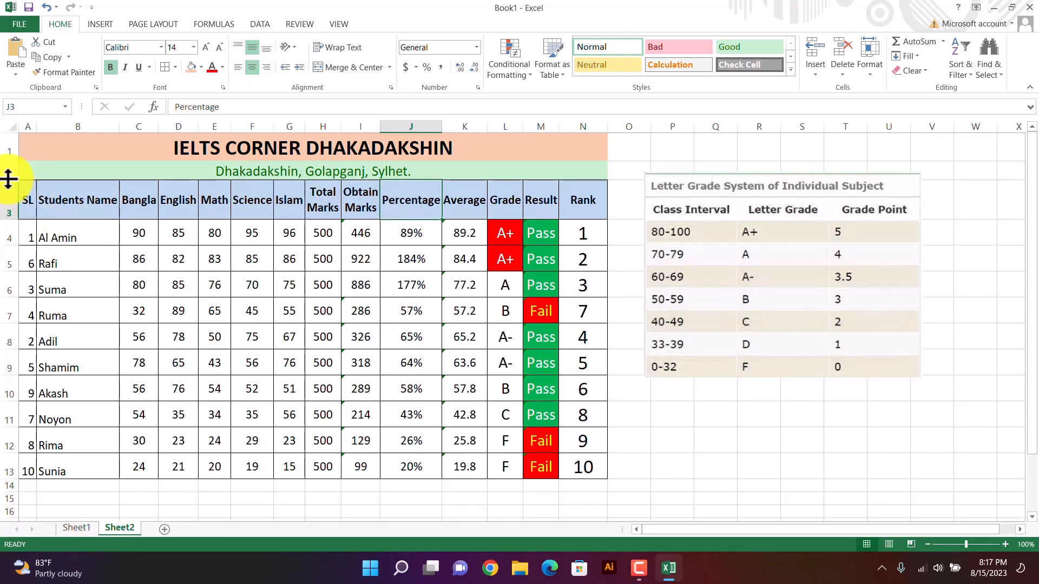
{"action": "left_click_drag", "start_coordinate": [8, 179], "coordinate": [6, 185]}
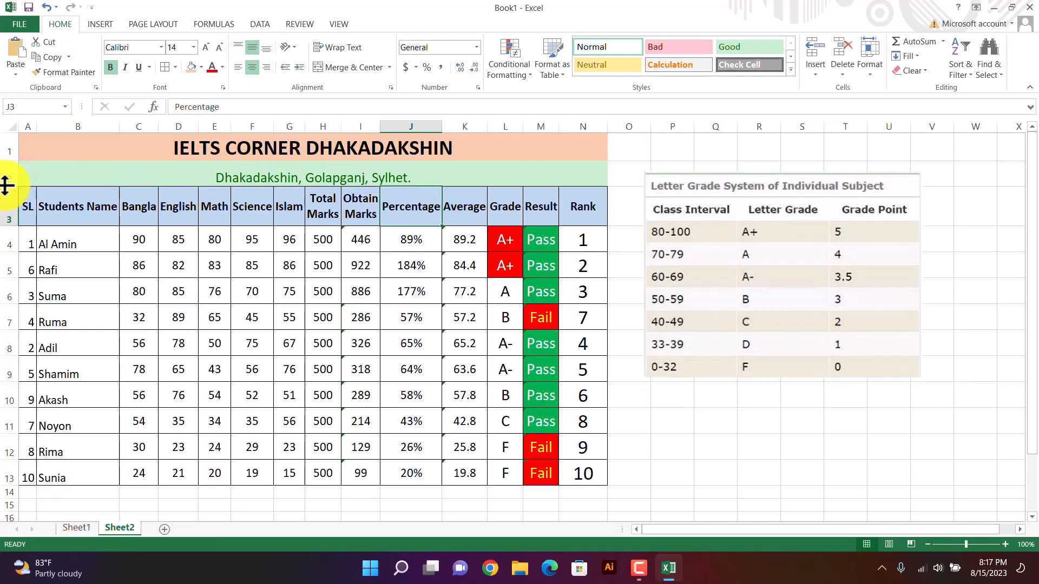
{"action": "key", "text": "ctrl+z"}
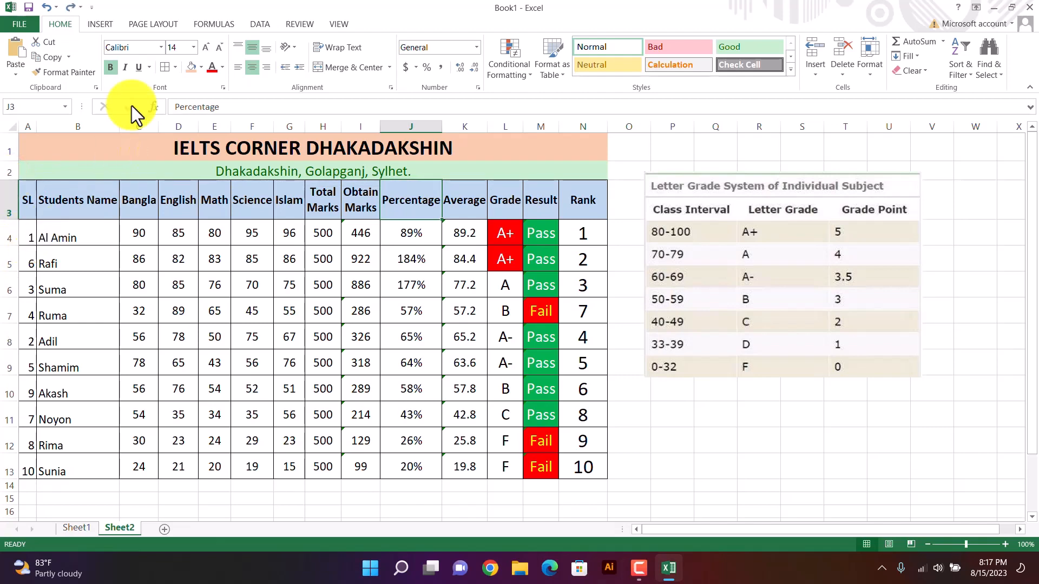
AutoFit the width of the Students Name column and the height of heading row 3
{"action": "left_click_drag", "start_coordinate": [118, 126], "coordinate": [122, 128]}
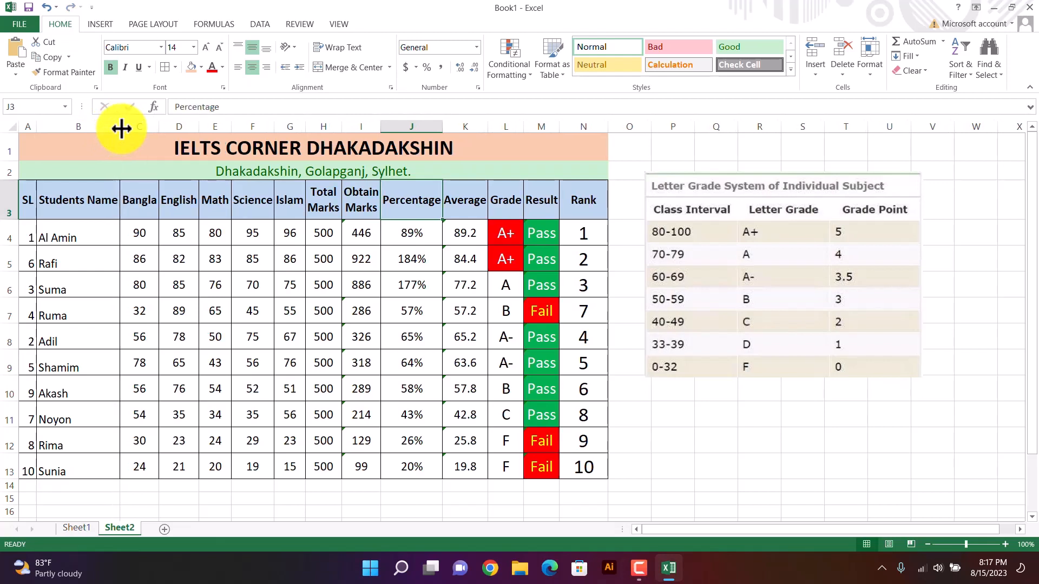
{"action": "double_click", "coordinate": [121, 128]}
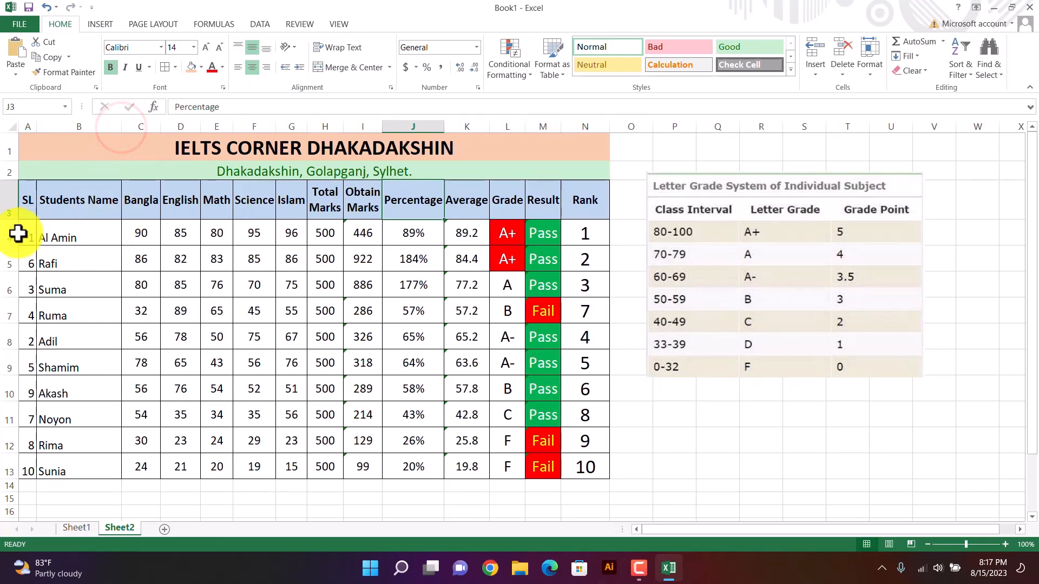
{"action": "double_click", "coordinate": [2, 219]}
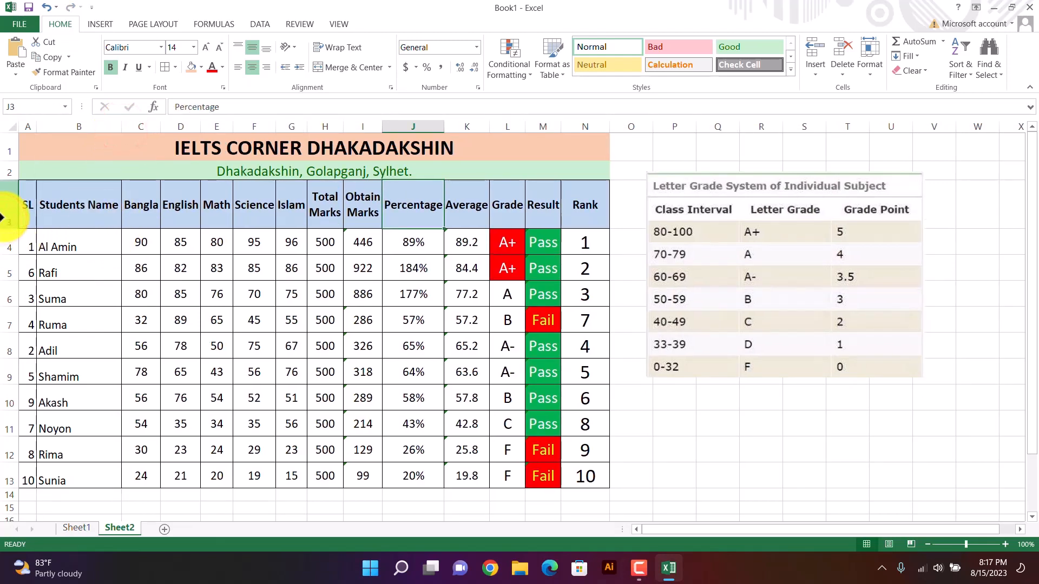
{"action": "key", "text": "ctrl+z"}
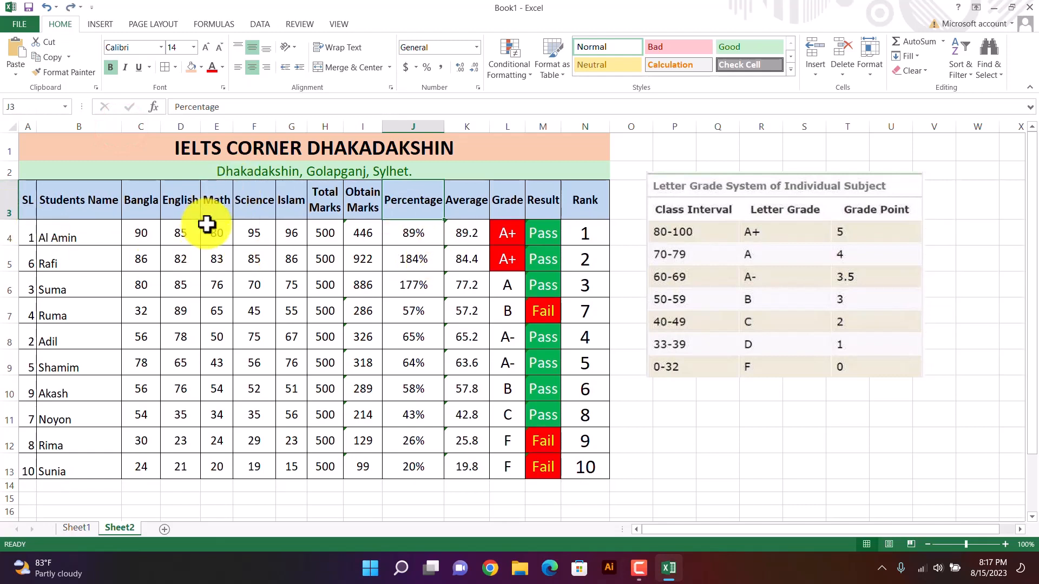
{"action": "double_click", "coordinate": [6, 219]}
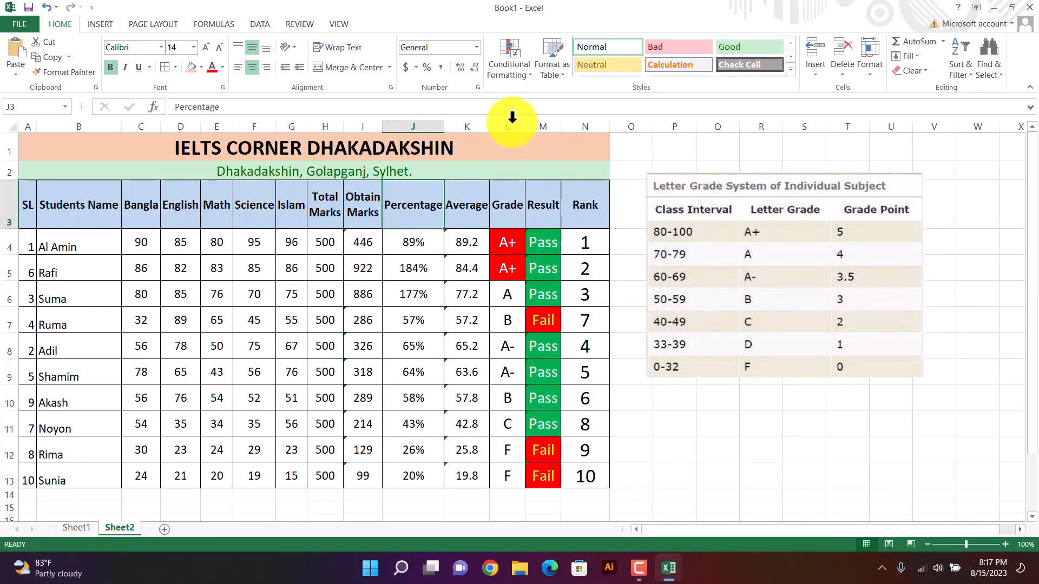
AutoFit the widths of the Result and Rank columns, M and N
{"action": "double_click", "coordinate": [560, 127]}
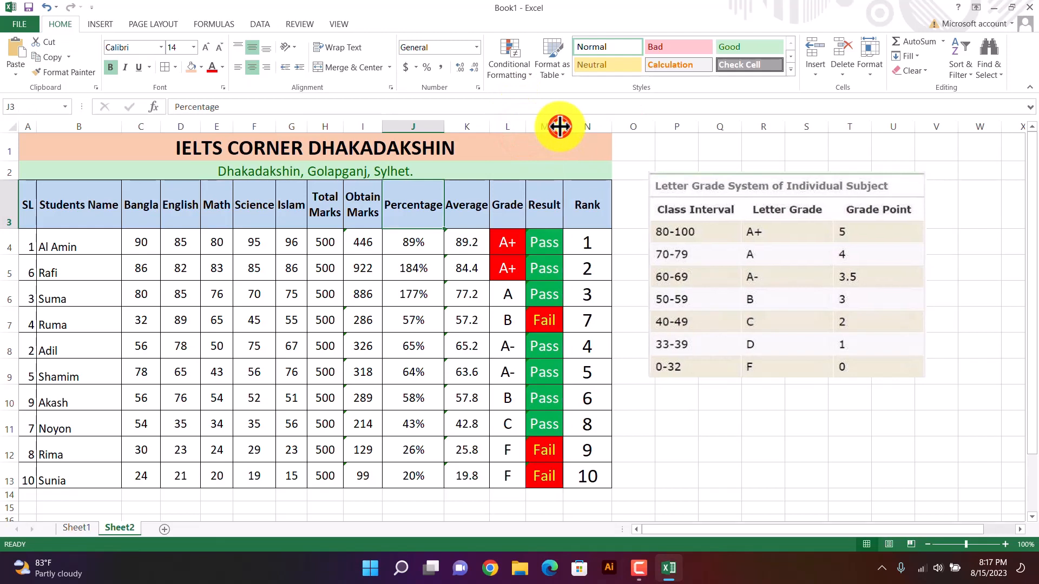
{"action": "double_click", "coordinate": [611, 126]}
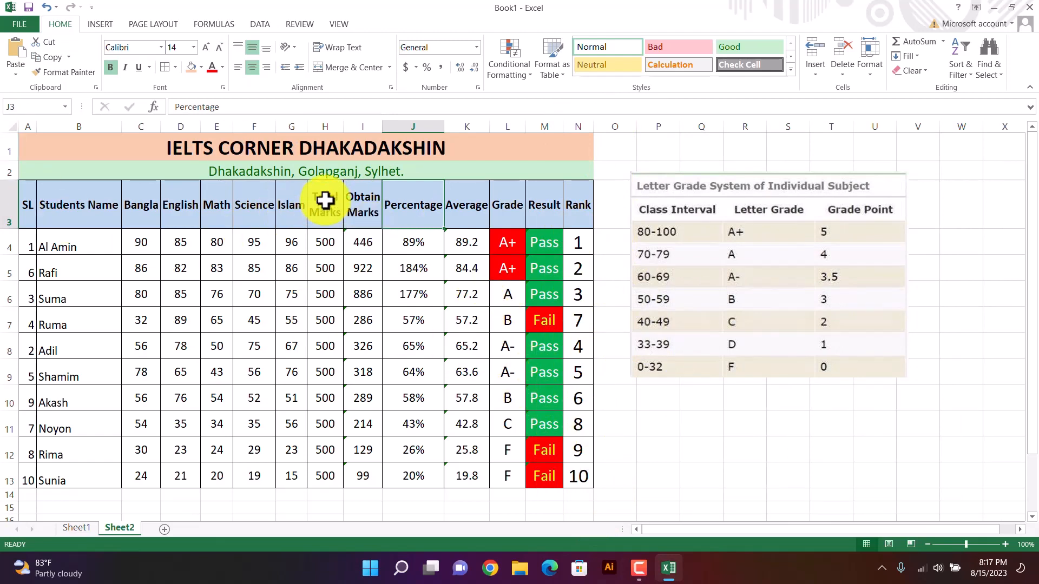
Inspect the grade formulas in cells L4, L5 and L6
{"action": "left_click", "coordinate": [517, 249]}
{"action": "left_click", "coordinate": [509, 272]}
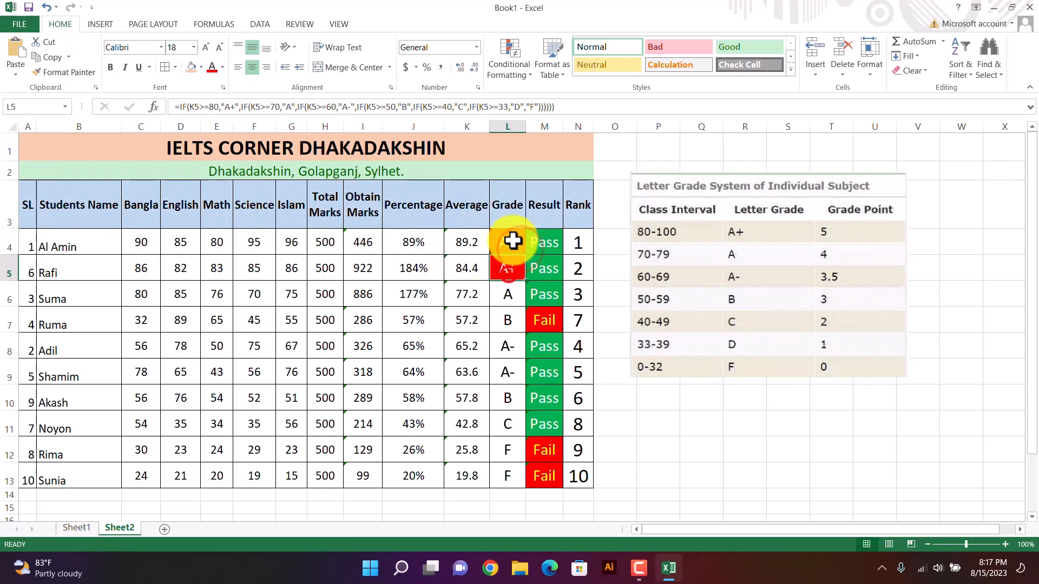
{"action": "left_click", "coordinate": [513, 240]}
{"action": "left_click", "coordinate": [512, 268]}
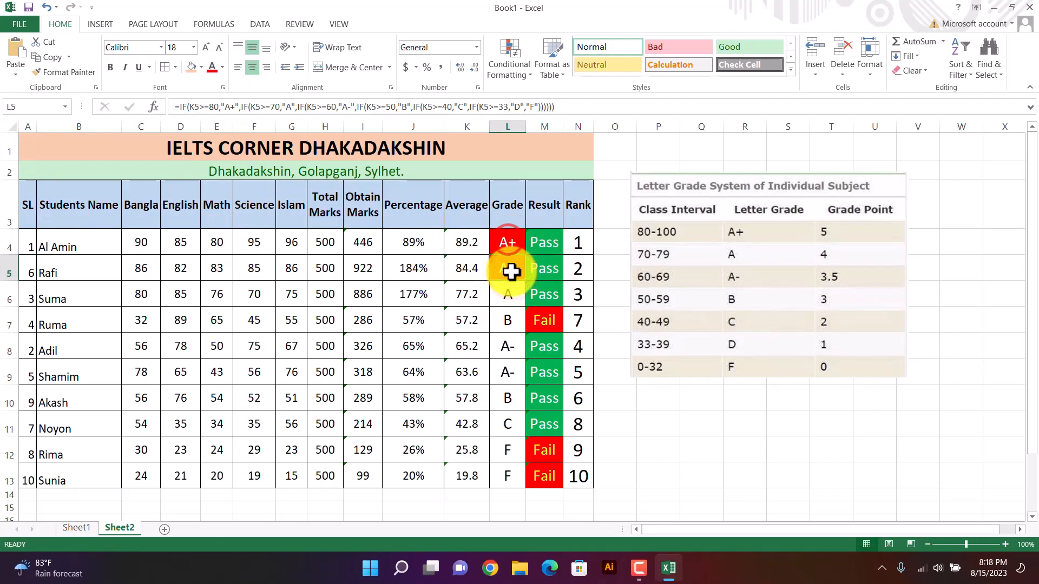
{"action": "left_click", "coordinate": [507, 291]}
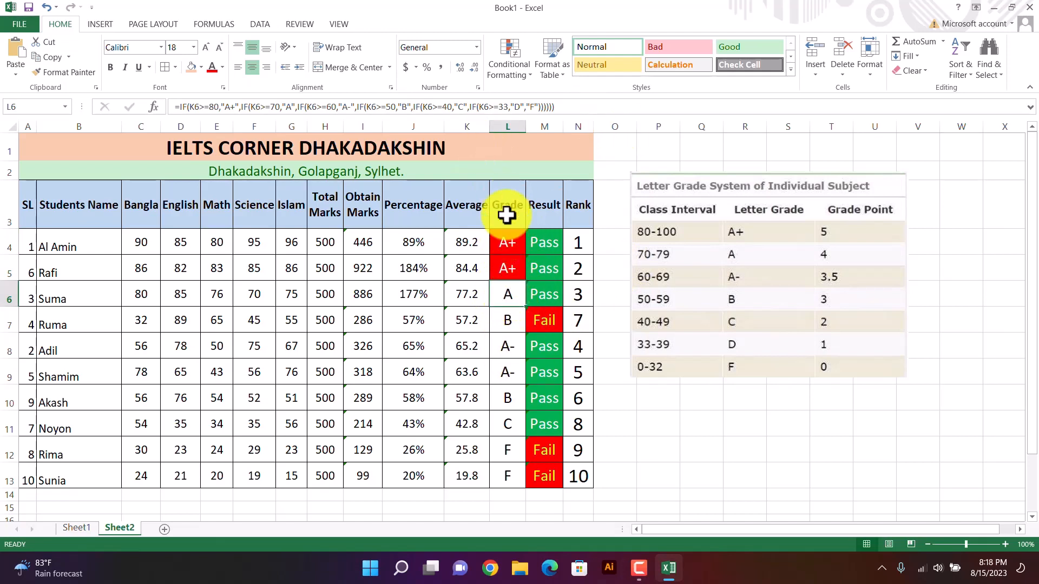
Start a Text That Contains conditional formatting rule on grades L4:L13, with B as the text to match
{"action": "left_click_drag", "start_coordinate": [507, 239], "coordinate": [505, 487]}
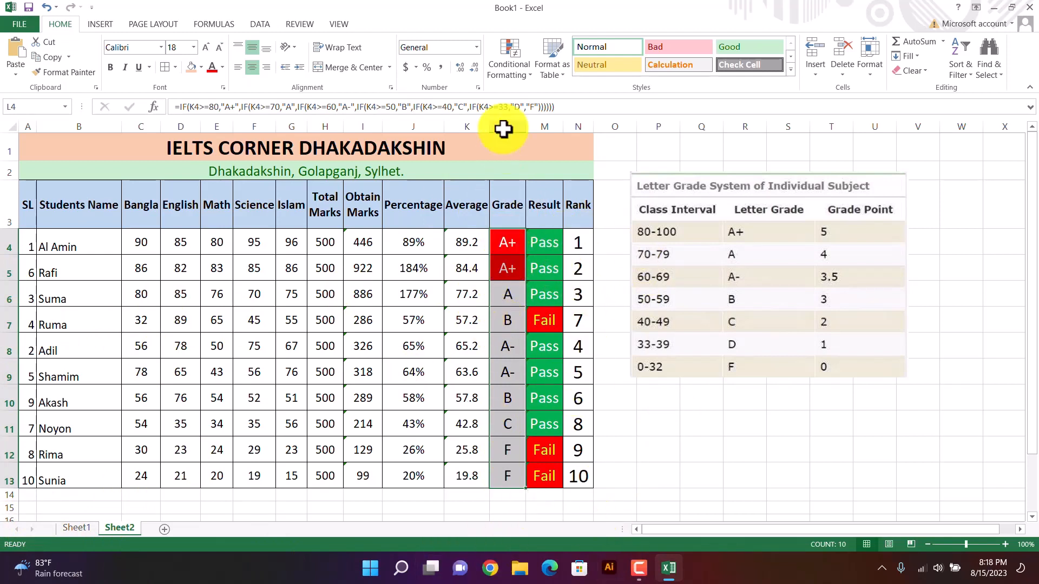
{"action": "left_click", "coordinate": [527, 70]}
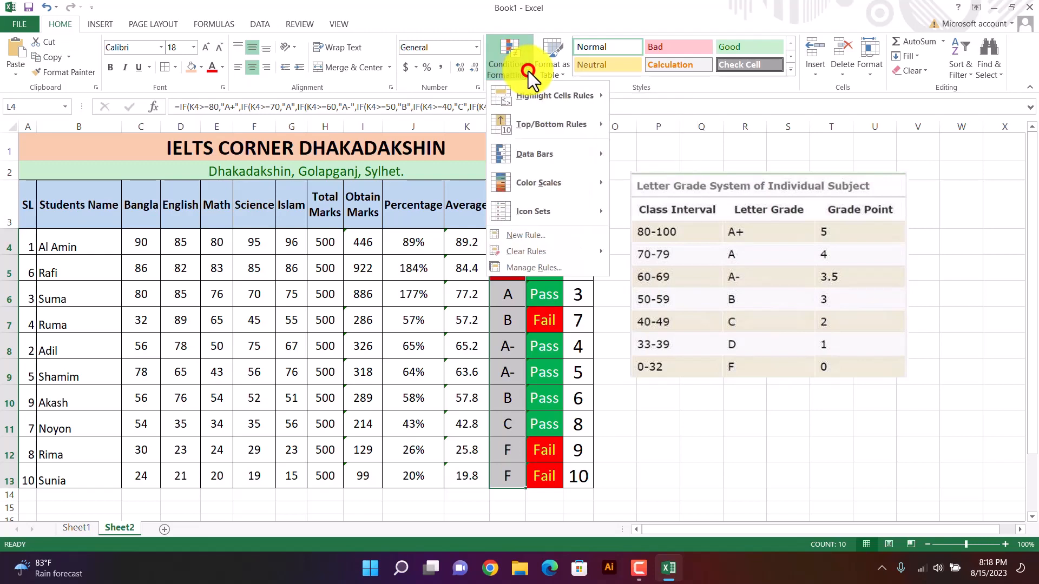
{"action": "mouse_move", "coordinate": [518, 99]}
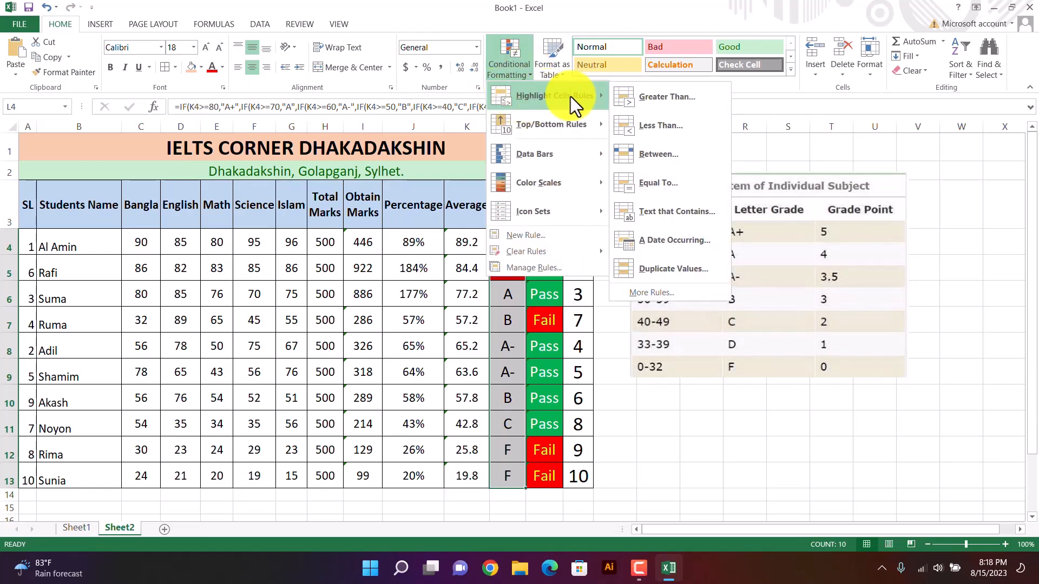
{"action": "left_click", "coordinate": [529, 96]}
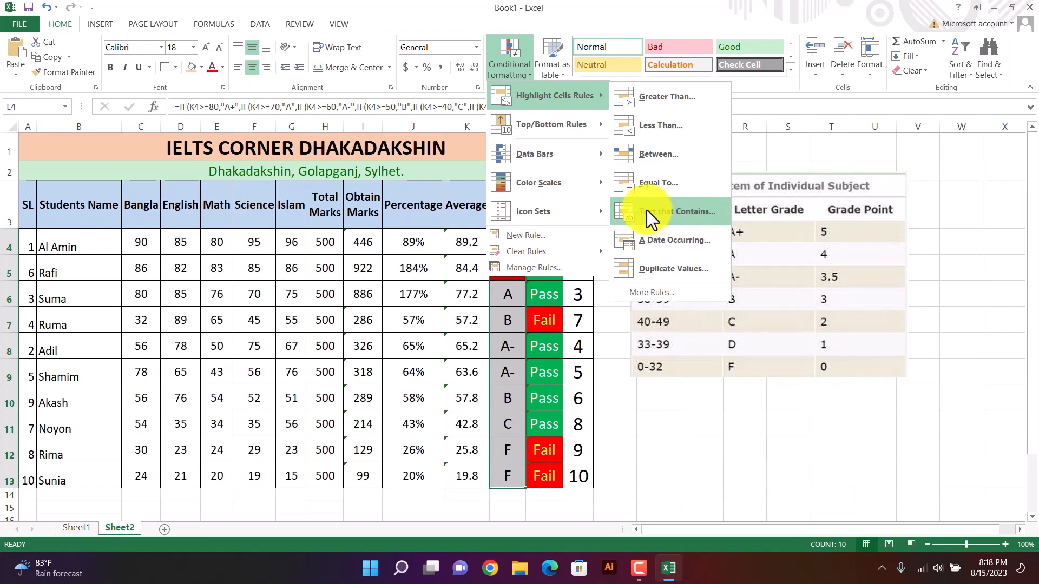
{"action": "left_click", "coordinate": [696, 216]}
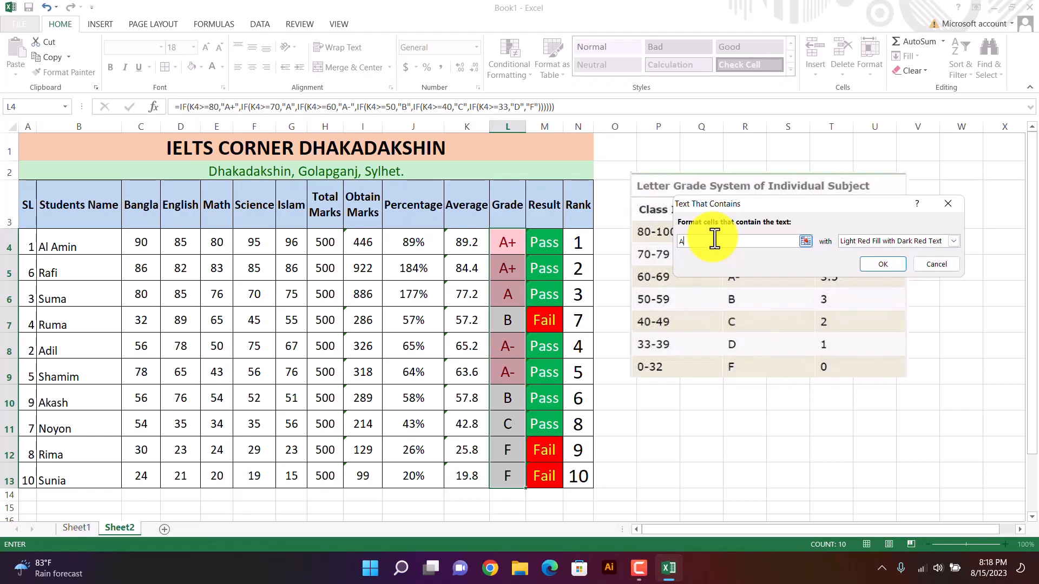
{"action": "left_click", "coordinate": [875, 240]}
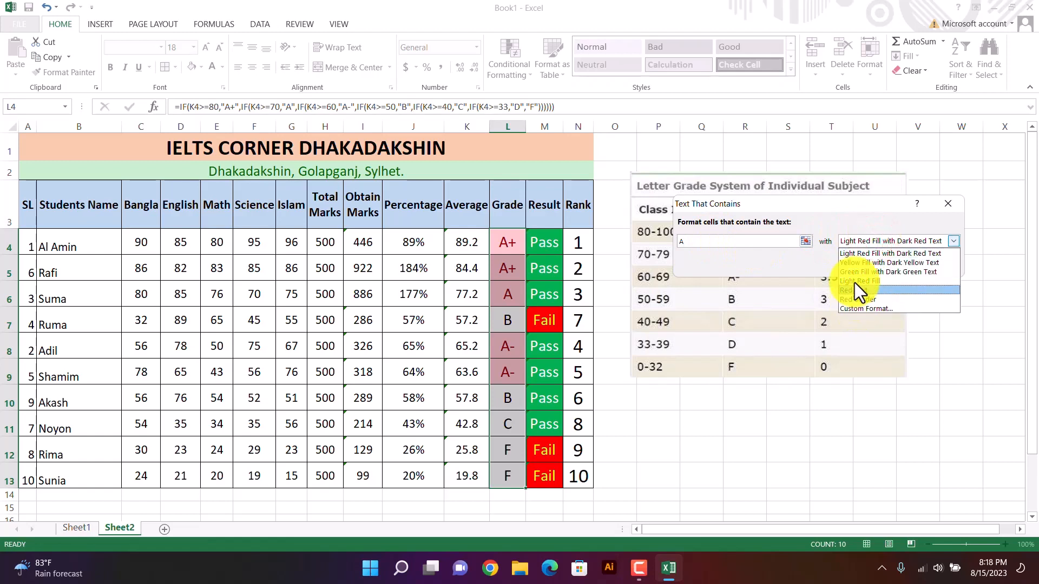
{"action": "left_click", "coordinate": [712, 241]}
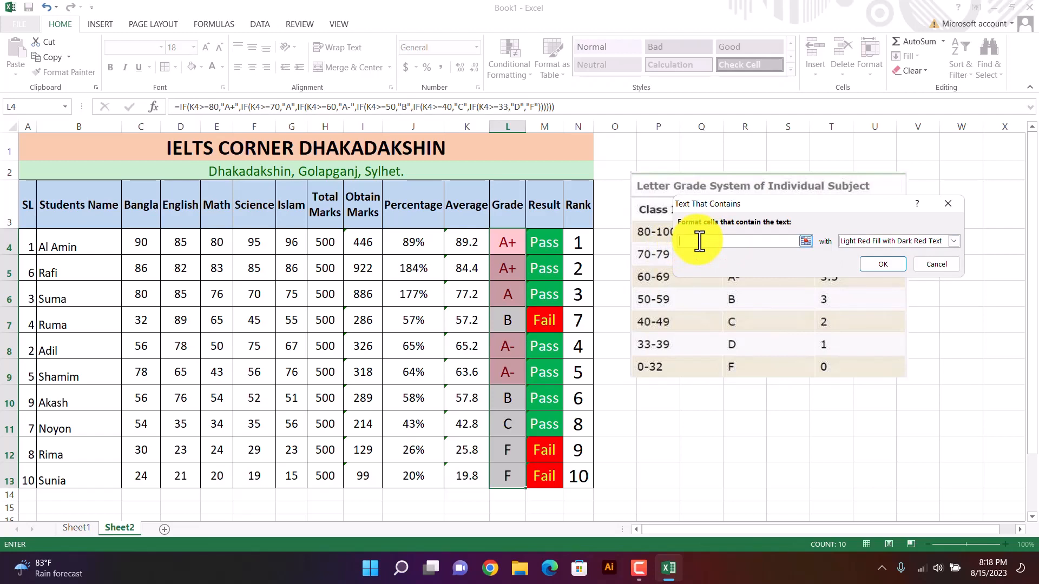
{"action": "type", "text": "B"}
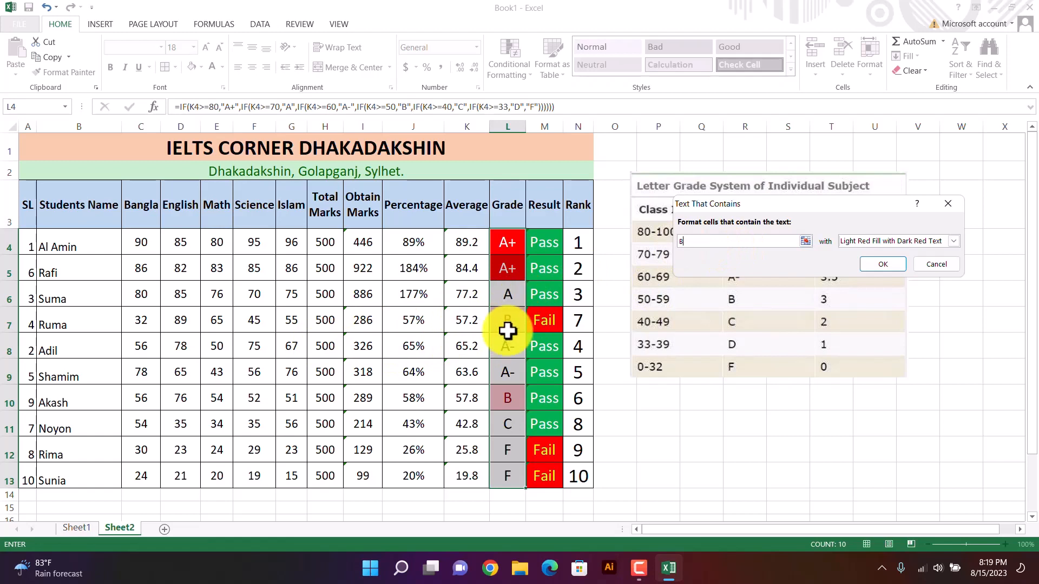
Choose a custom format for the B grade rule and set its font colour to light gold
{"action": "left_click", "coordinate": [861, 240]}
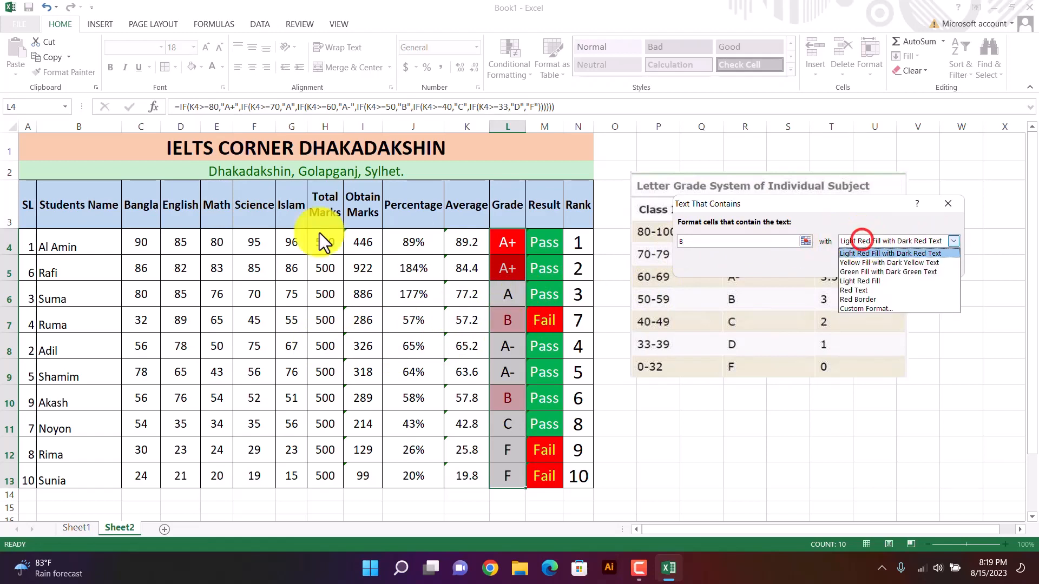
{"action": "left_click", "coordinate": [848, 308]}
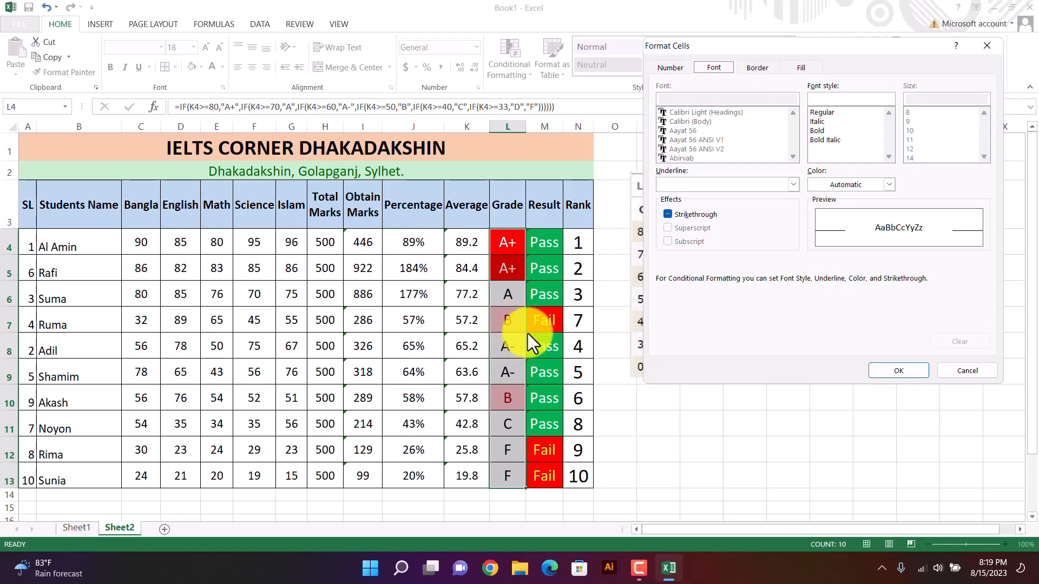
{"action": "left_click", "coordinate": [853, 190]}
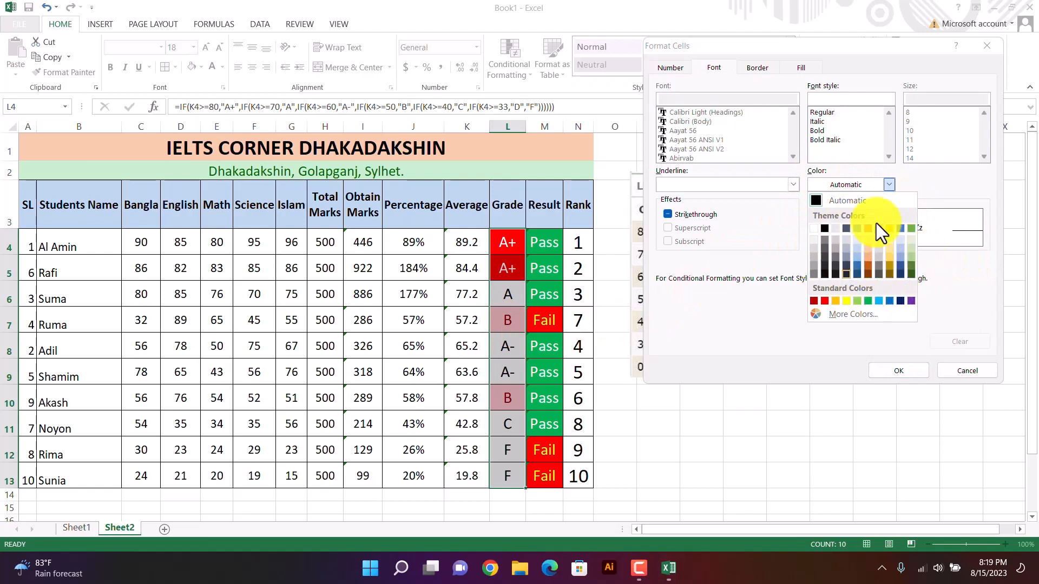
{"action": "left_click", "coordinate": [891, 260]}
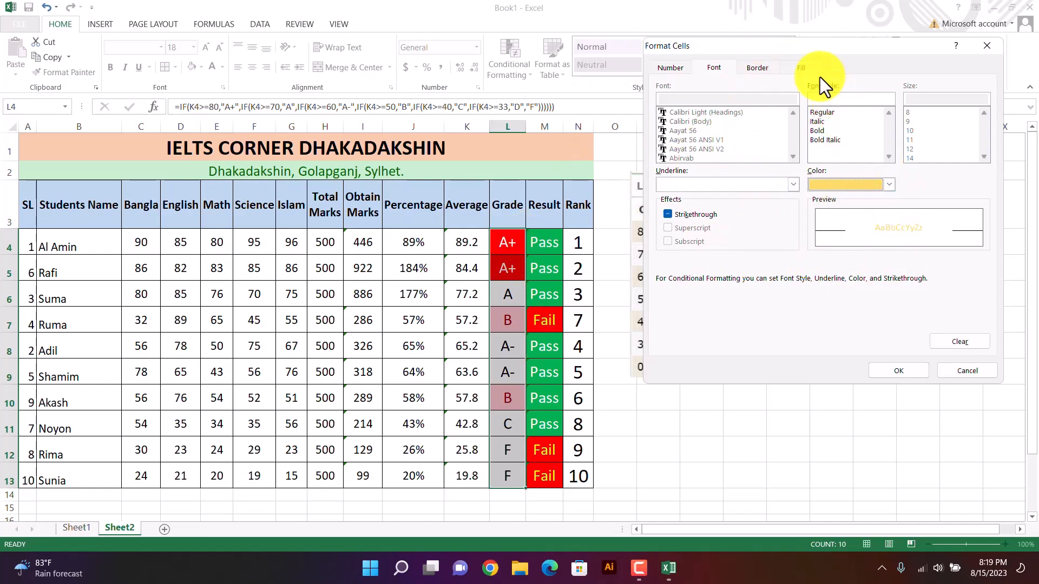
Give the B grade rule a dark blue background fill and apply the rule to the Grade column
{"action": "left_click", "coordinate": [808, 69]}
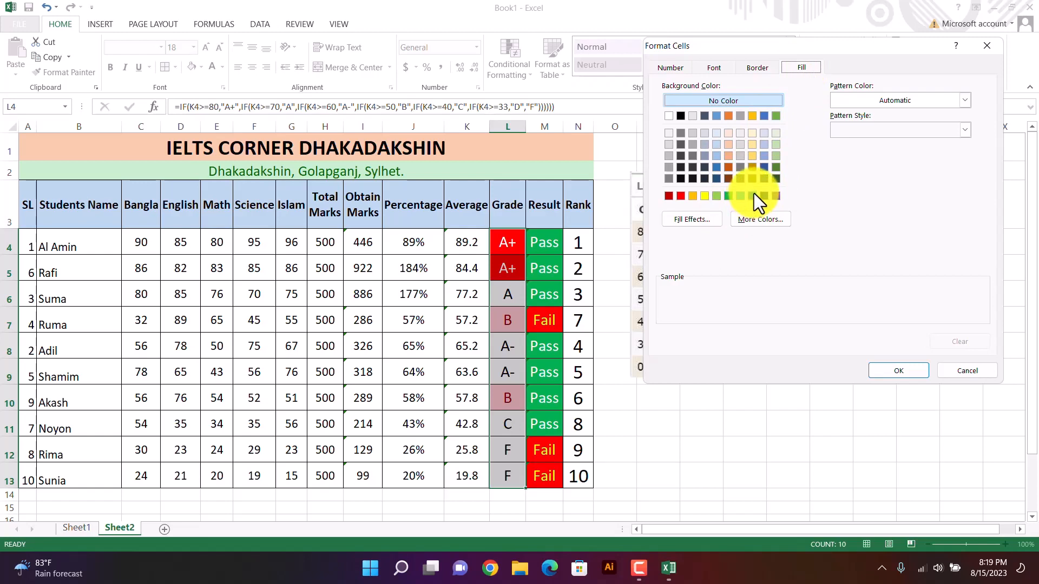
{"action": "left_click", "coordinate": [717, 70]}
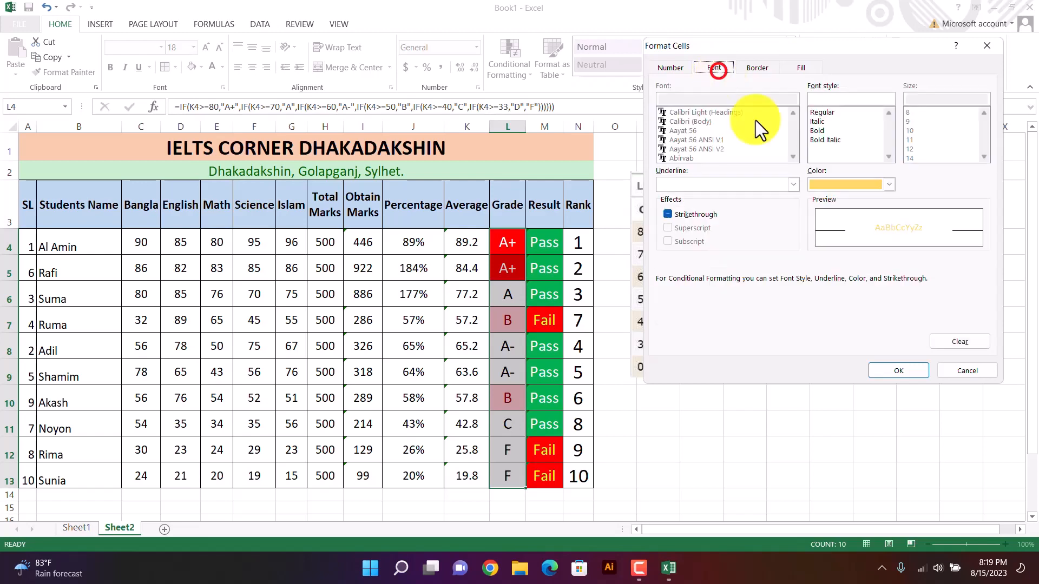
{"action": "left_click", "coordinate": [804, 69]}
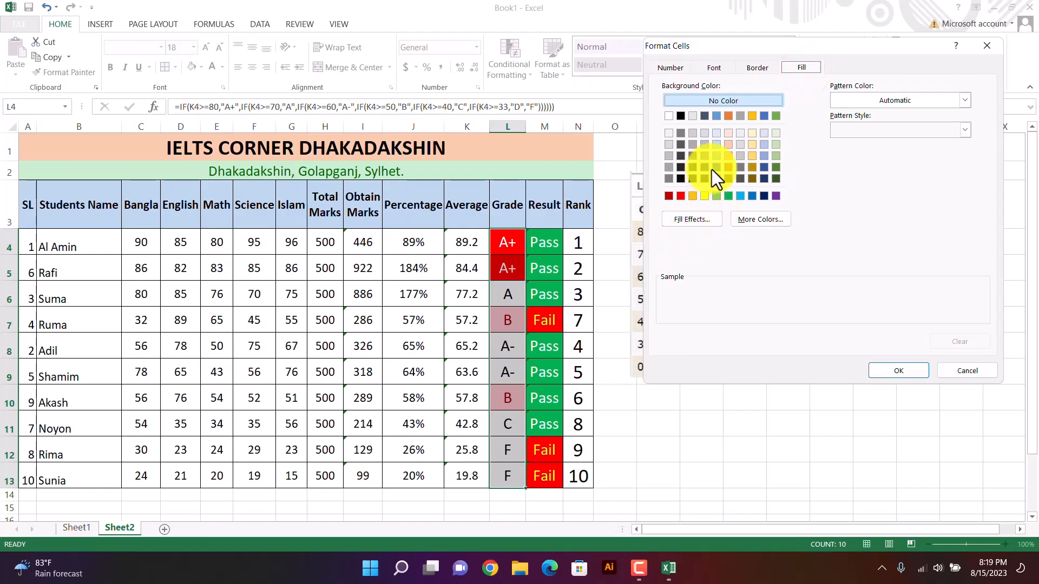
{"action": "left_click", "coordinate": [761, 196]}
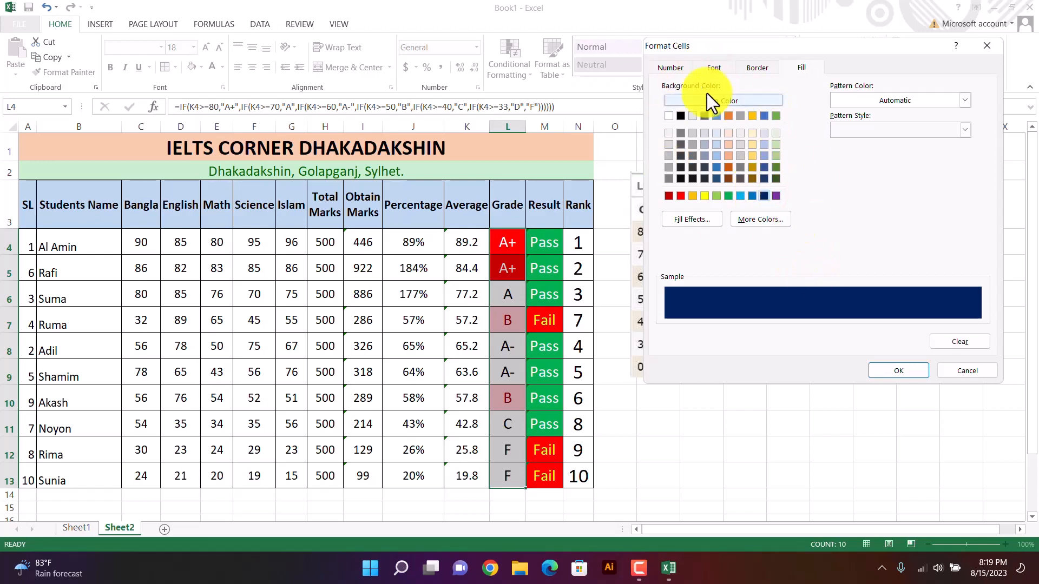
{"action": "left_click", "coordinate": [890, 368]}
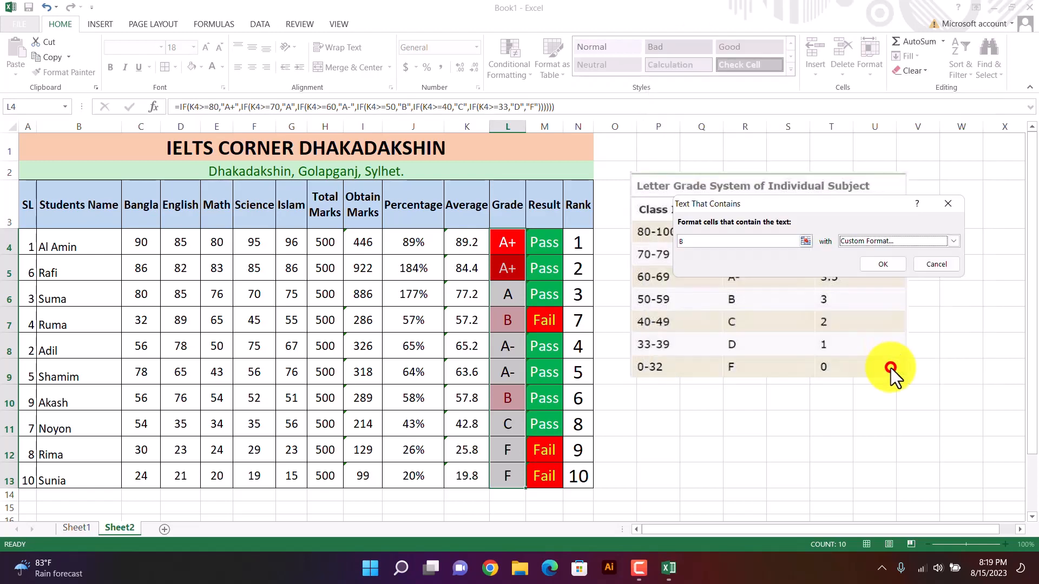
{"action": "left_click", "coordinate": [888, 264]}
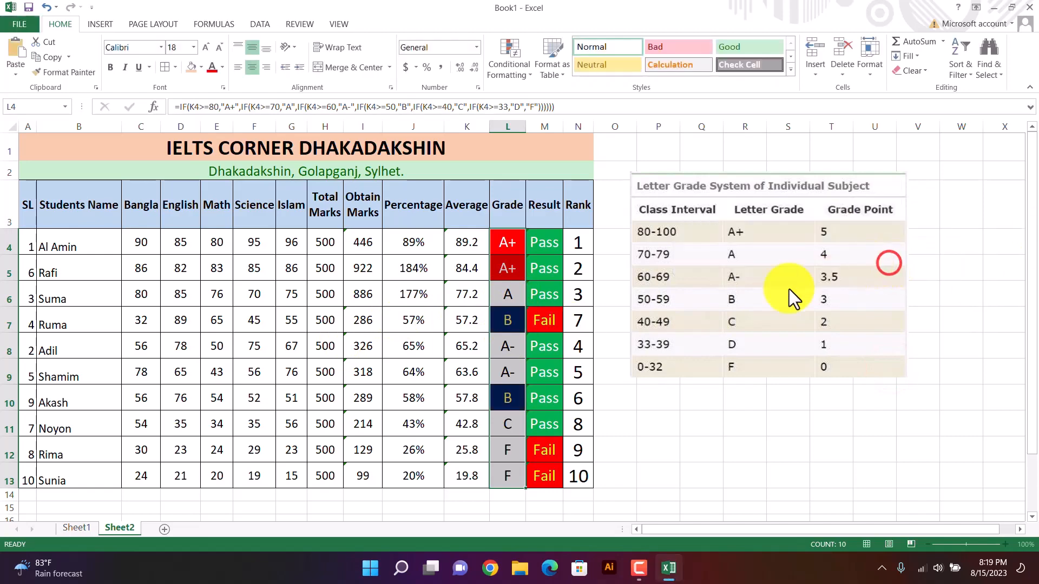
Set the English mark in D11 to 45 and the Math mark in E11 to 56
{"action": "left_click", "coordinate": [677, 404]}
{"action": "scroll", "coordinate": [536, 345], "scroll_direction": "down", "scroll_amount": 2}
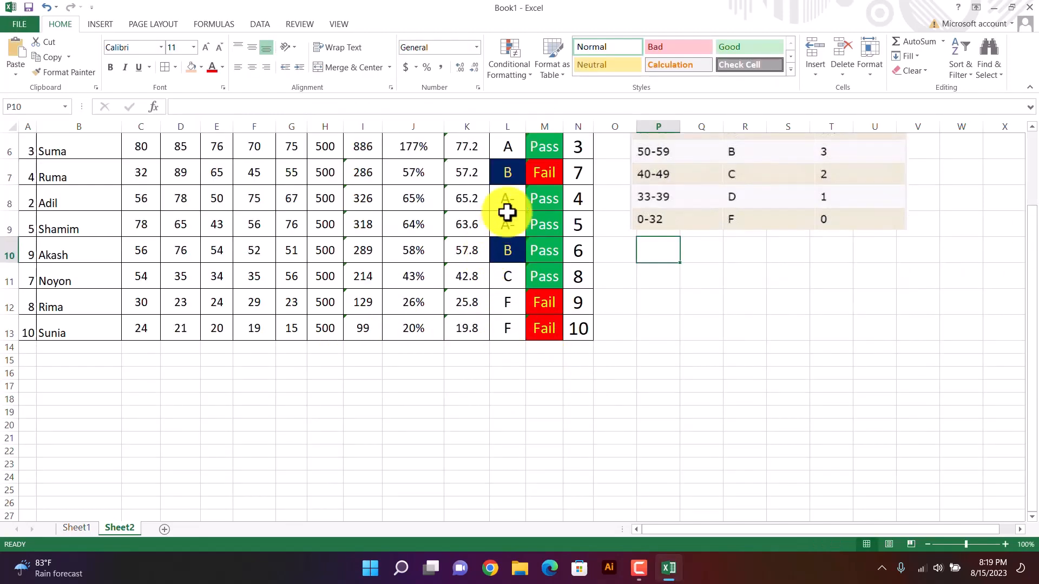
{"action": "left_click", "coordinate": [512, 249]}
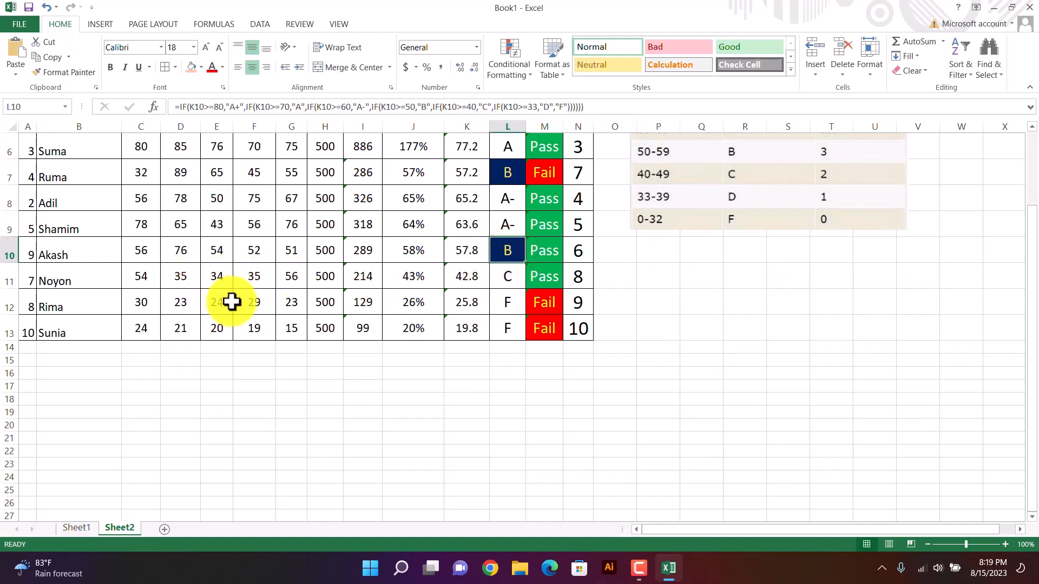
{"action": "left_click", "coordinate": [179, 274]}
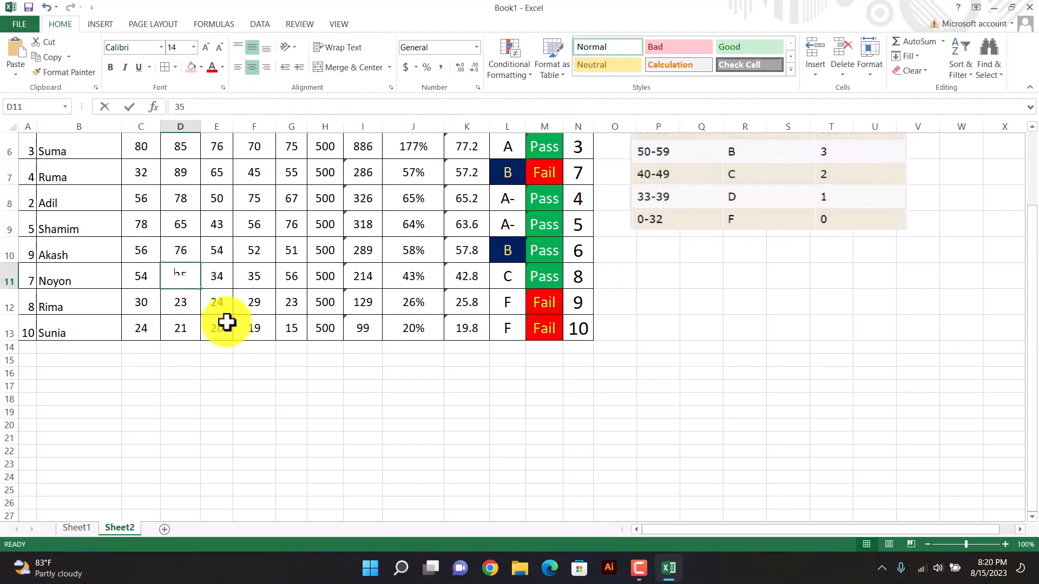
{"action": "type", "text": "45"}
{"action": "key", "text": "Return"}
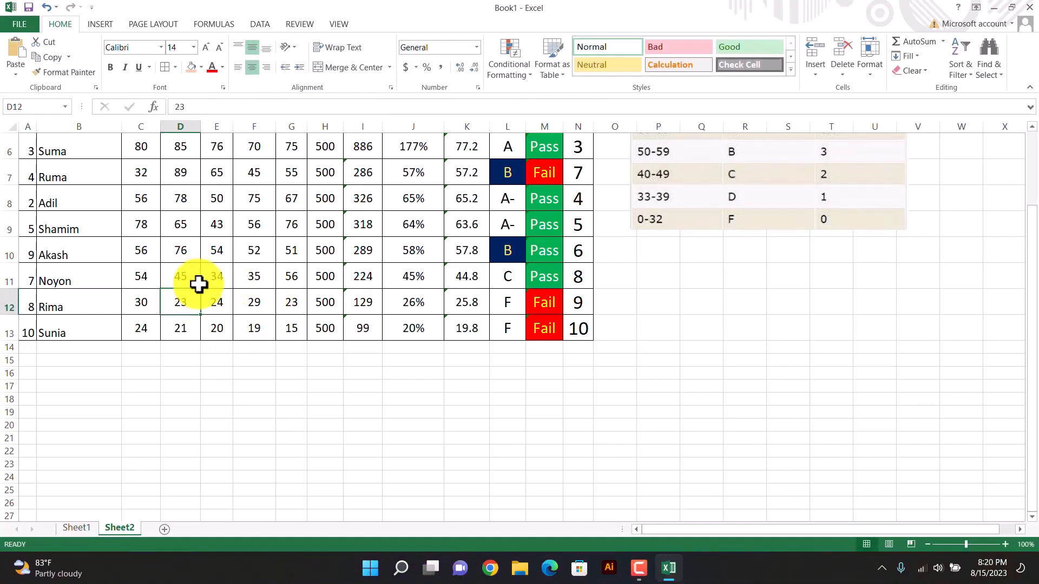
{"action": "left_click", "coordinate": [226, 276]}
{"action": "type", "text": "56"}
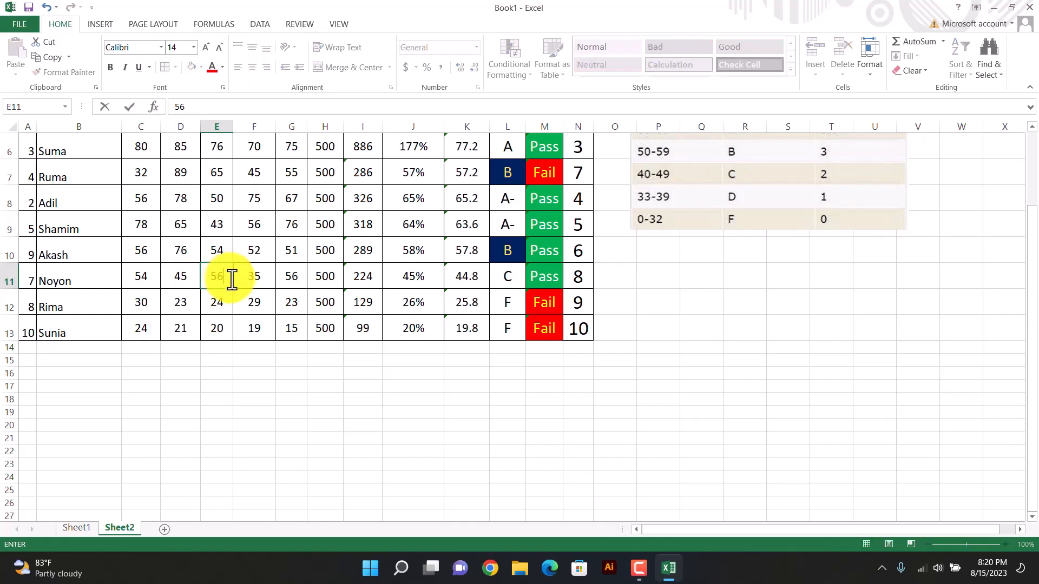
{"action": "key", "text": "Return"}
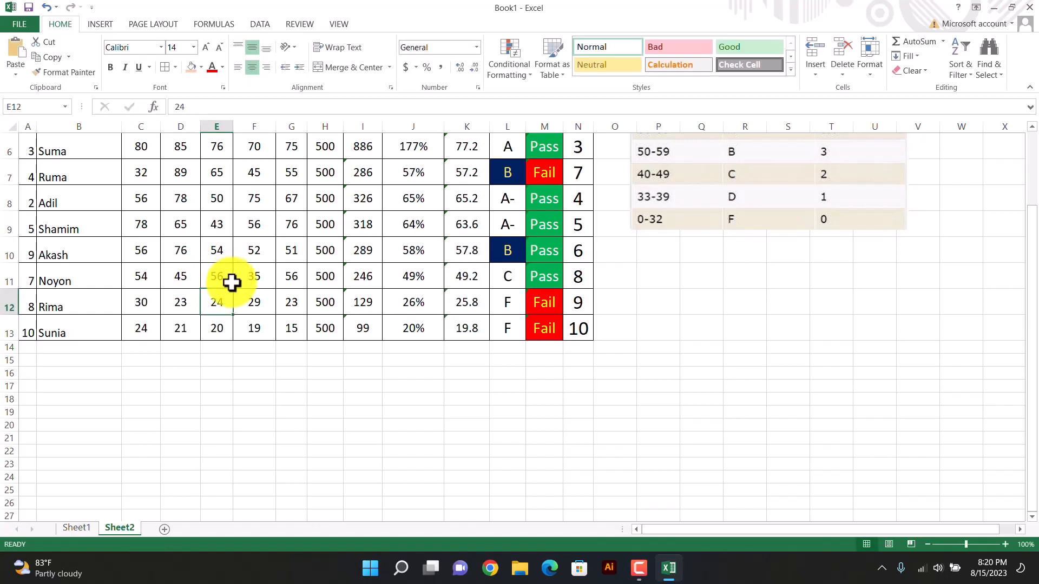
Set the Science mark in F11 to 46 and check the grade in L11
{"action": "left_click", "coordinate": [224, 277]}
{"action": "left_click", "coordinate": [255, 271]}
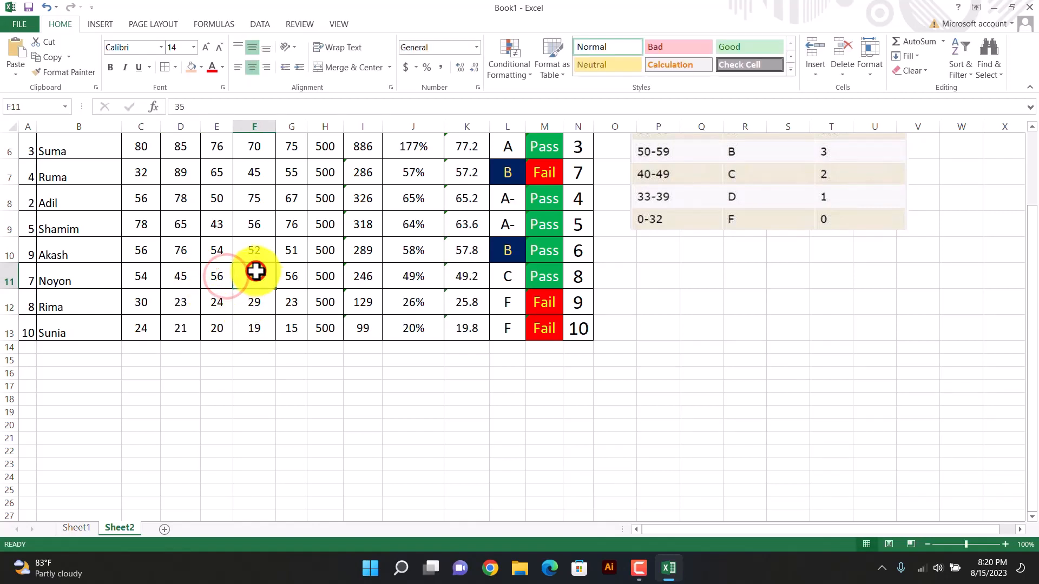
{"action": "left_click", "coordinate": [257, 271]}
{"action": "type", "text": "46"}
{"action": "key", "text": "Return"}
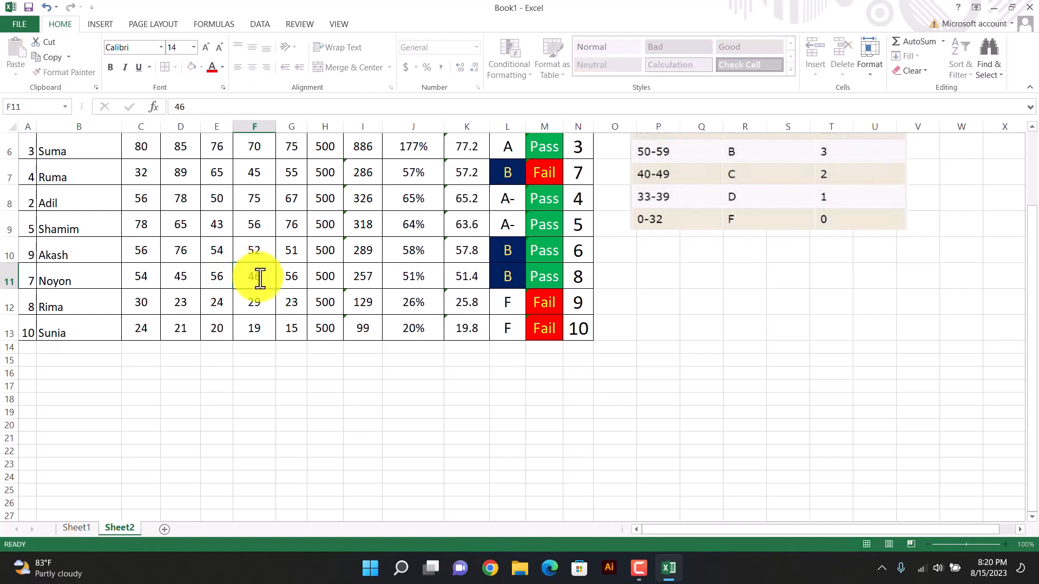
{"action": "left_click", "coordinate": [496, 277]}
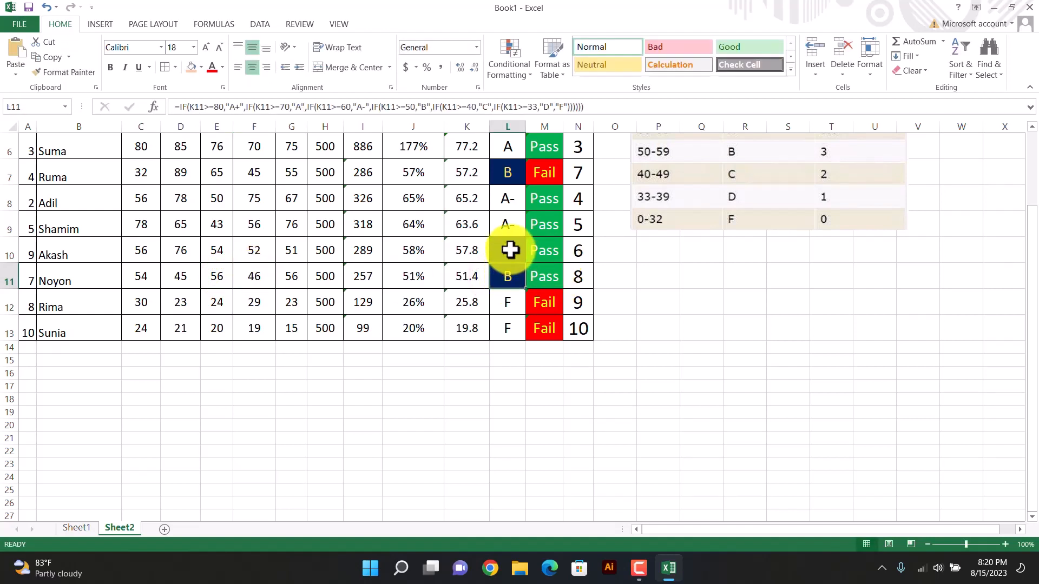
Review the pass/fail formulas and cell colours in the Result column, M4:M13
{"action": "scroll", "coordinate": [519, 269], "scroll_direction": "up", "scroll_amount": 2}
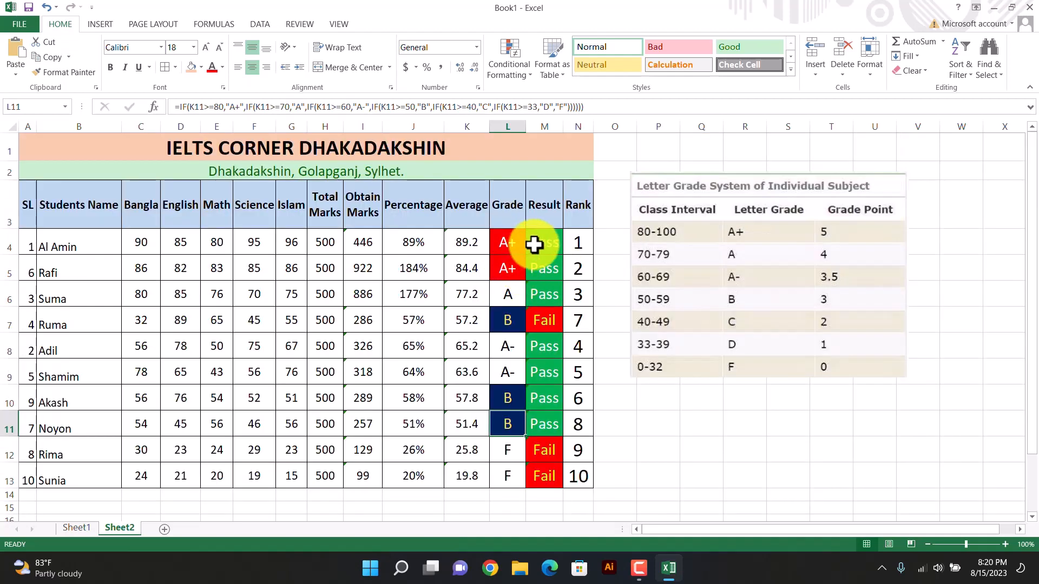
{"action": "left_click", "coordinate": [551, 238]}
{"action": "left_click_drag", "start_coordinate": [543, 241], "coordinate": [531, 467]}
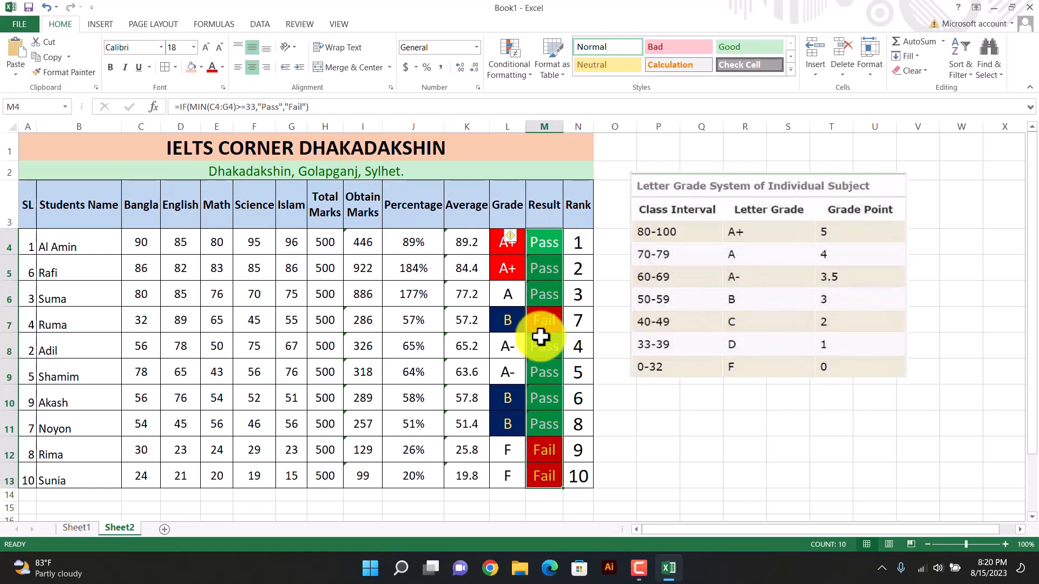
{"action": "left_click", "coordinate": [549, 299]}
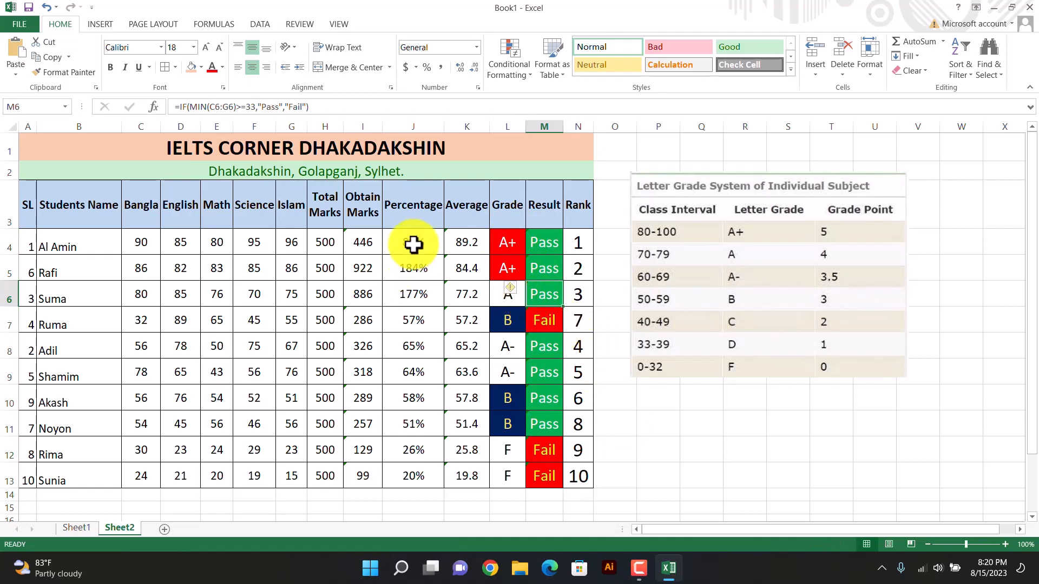
Apply blue solid-fill data bars to the percentages in J4:J13
{"action": "left_click_drag", "start_coordinate": [408, 241], "coordinate": [403, 476]}
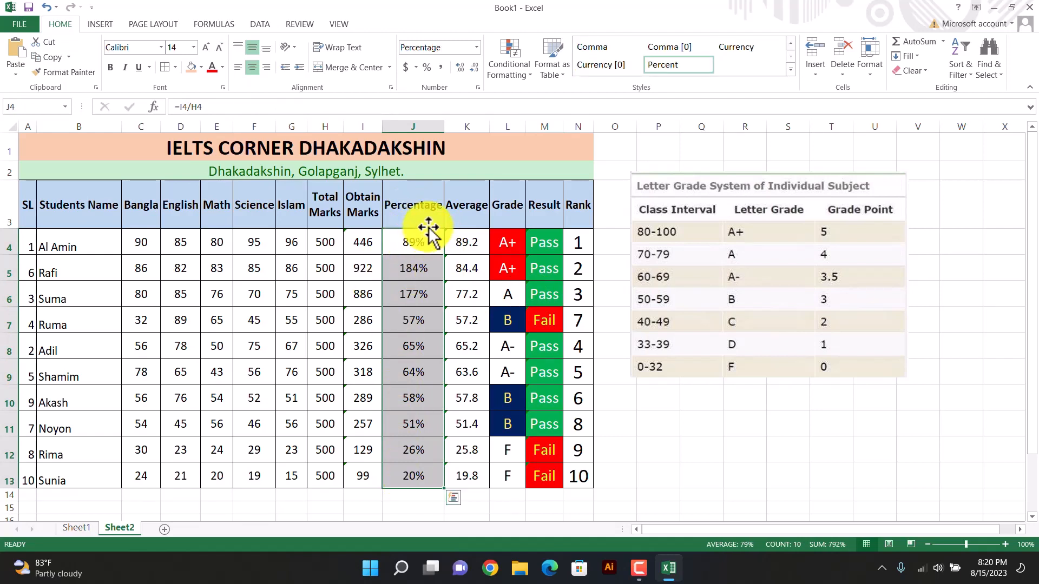
{"action": "left_click", "coordinate": [517, 73]}
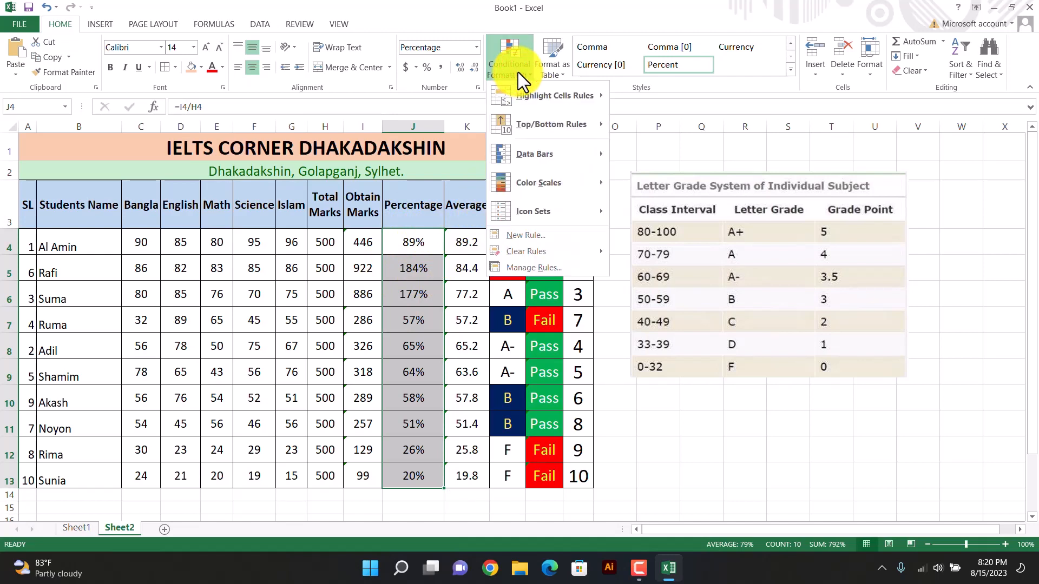
{"action": "left_click", "coordinate": [518, 73]}
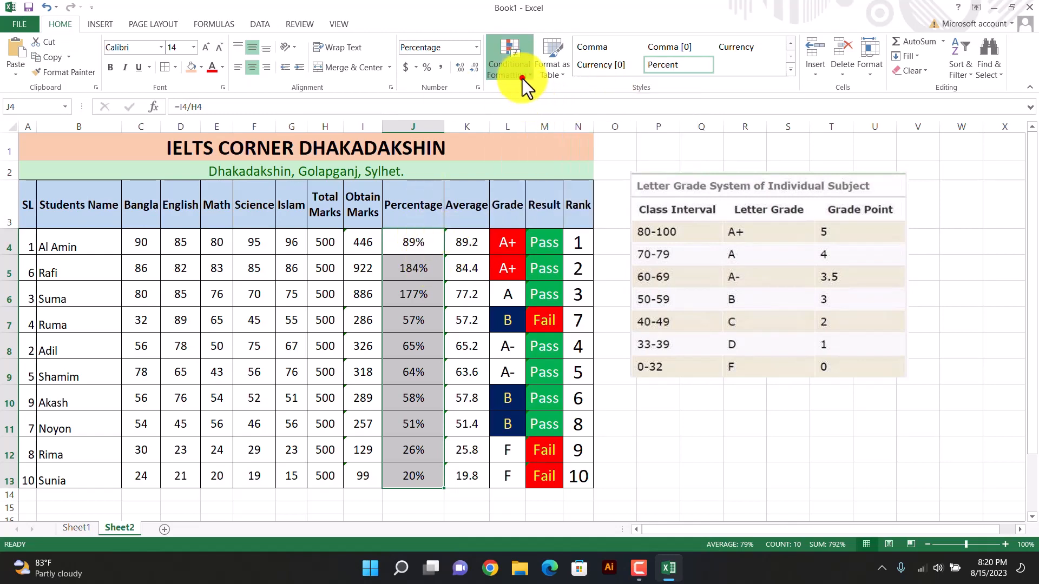
{"action": "left_click", "coordinate": [521, 77]}
{"action": "mouse_move", "coordinate": [543, 153]}
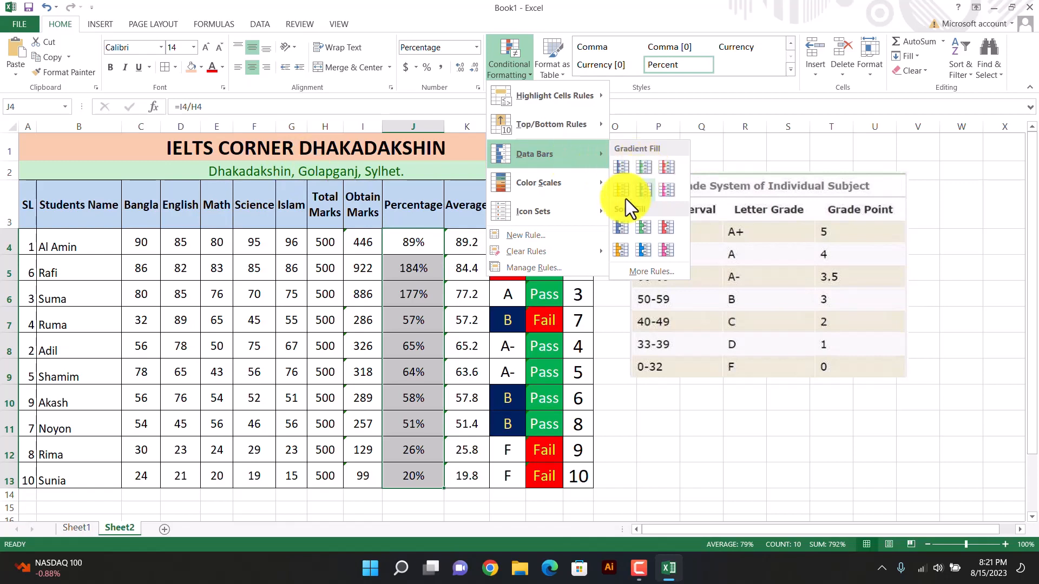
{"action": "left_click", "coordinate": [624, 224]}
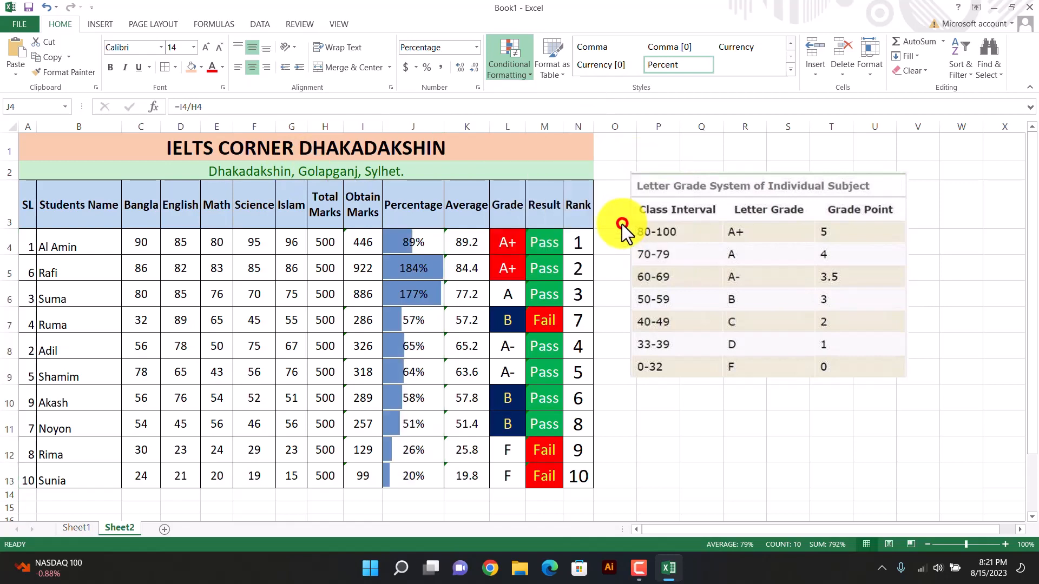
Fill the Obtain Marks formula =SUM(C4:G4) from I4 down to I13 and check the formulas in I4 and I5
{"action": "left_click", "coordinate": [405, 261]}
{"action": "left_click", "coordinate": [433, 302]}
{"action": "left_click", "coordinate": [416, 271]}
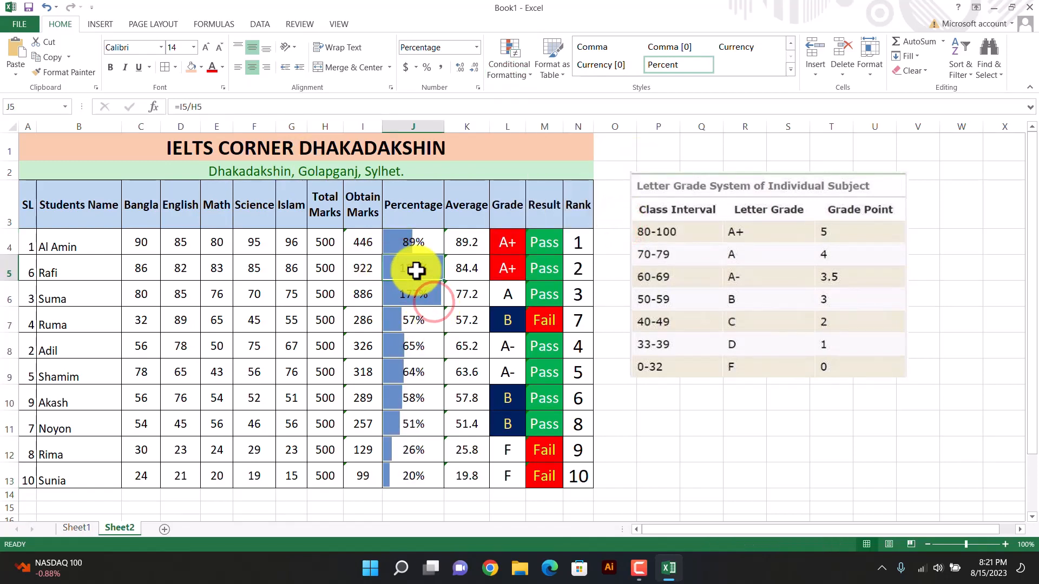
{"action": "left_click", "coordinate": [366, 268]}
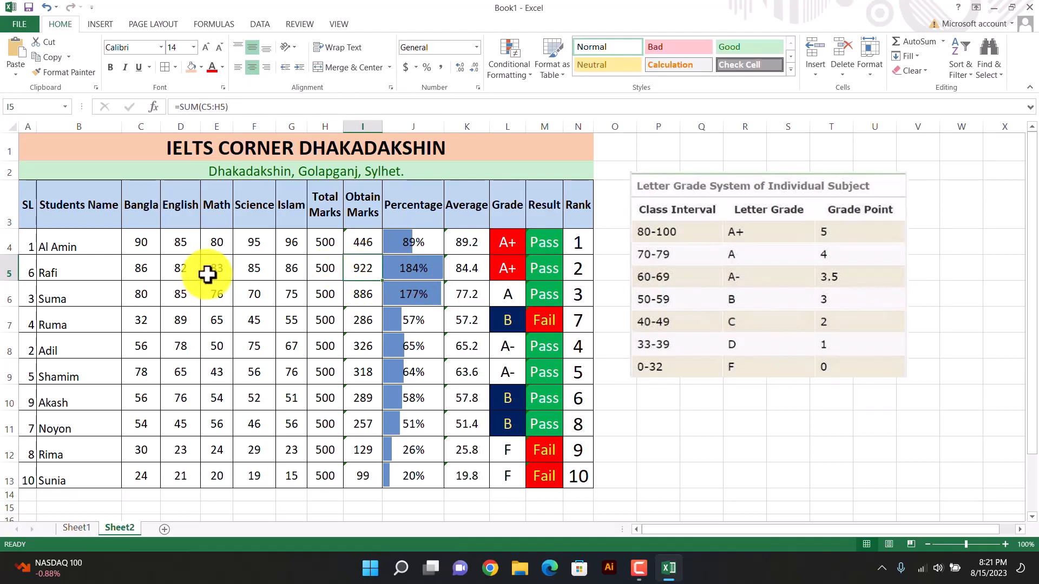
{"action": "left_click", "coordinate": [285, 266]}
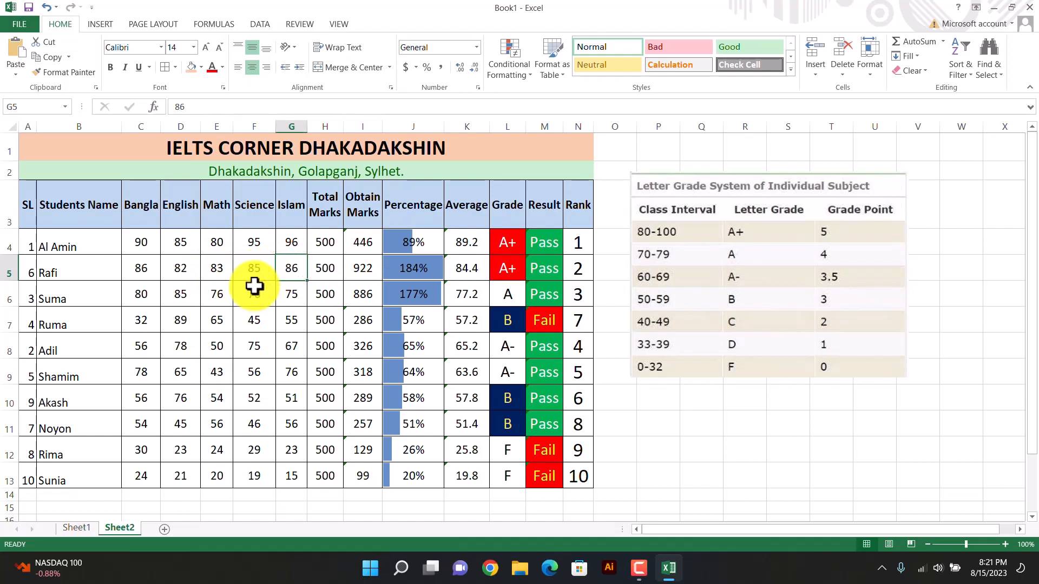
{"action": "left_click", "coordinate": [369, 269]}
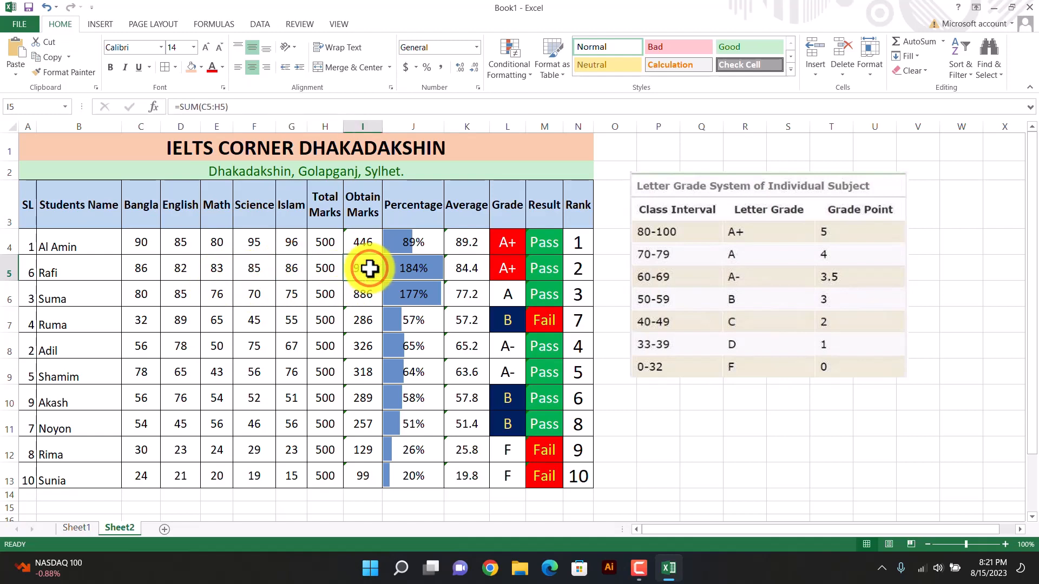
{"action": "left_click", "coordinate": [371, 241]}
{"action": "double_click", "coordinate": [381, 254]}
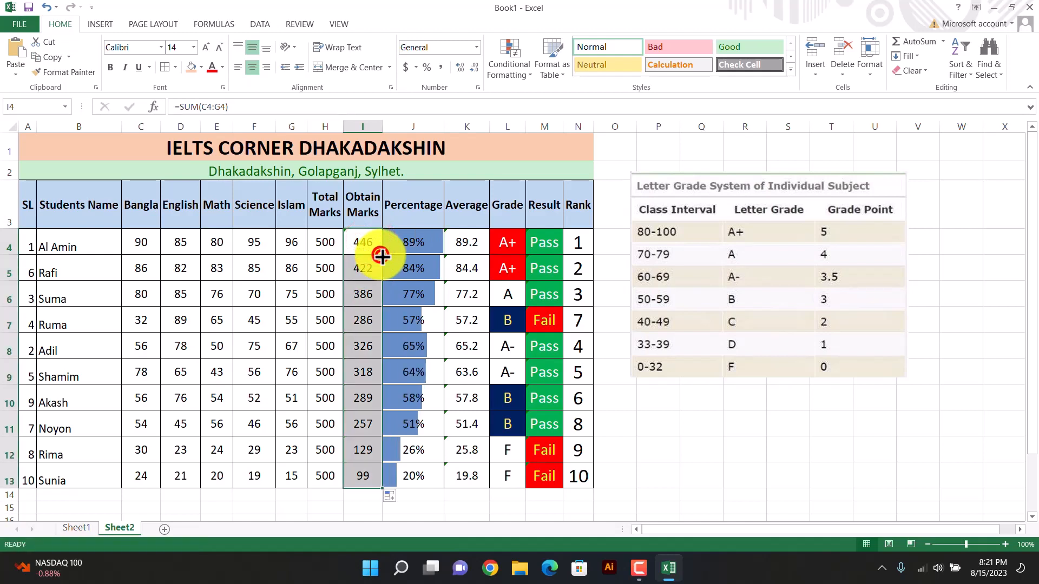
{"action": "left_click", "coordinate": [354, 265]}
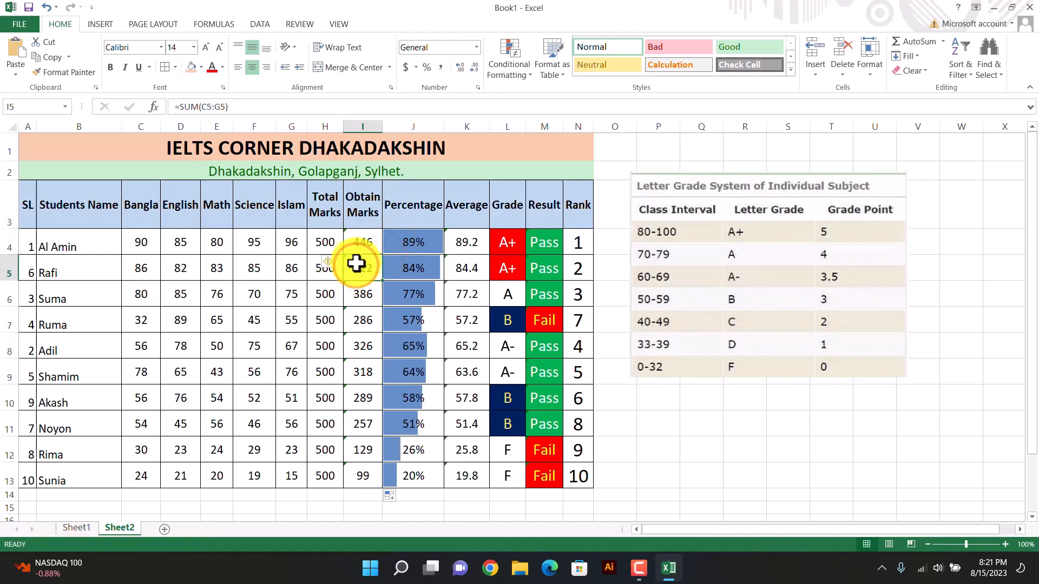
{"action": "left_click", "coordinate": [362, 240]}
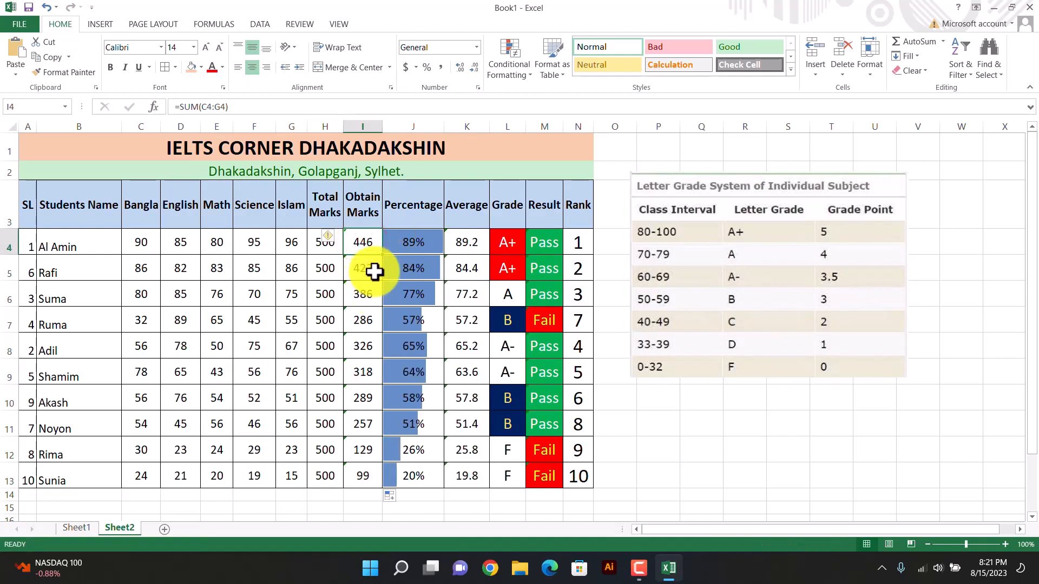
{"action": "left_click", "coordinate": [360, 263]}
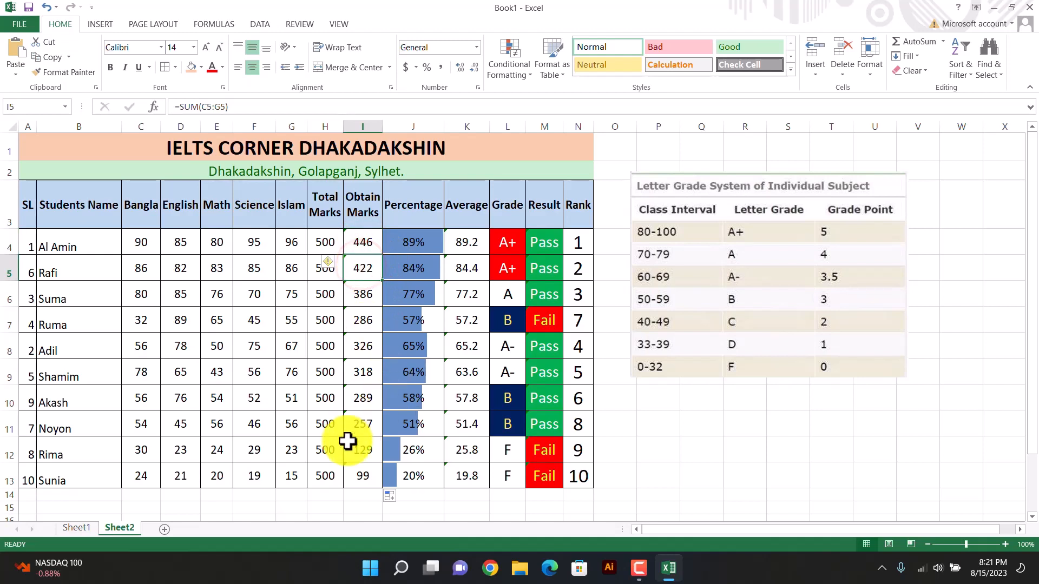
Preview other data bar styles on the Percentage column, J4:J13, and view the custom data bar rule options without applying them
{"action": "left_click", "coordinate": [410, 237]}
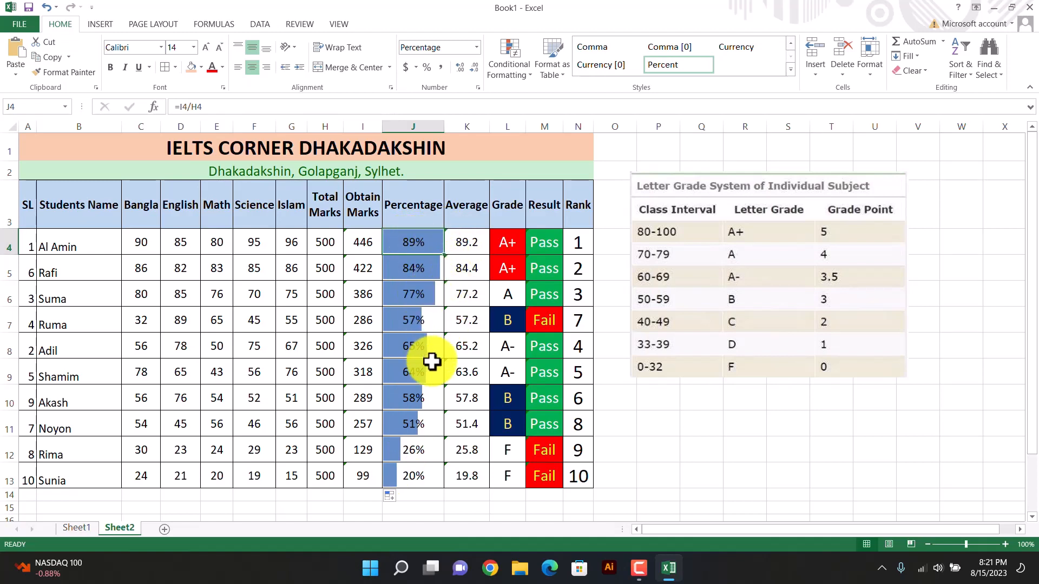
{"action": "left_click_drag", "start_coordinate": [424, 243], "coordinate": [411, 476]}
{"action": "left_click", "coordinate": [528, 73]}
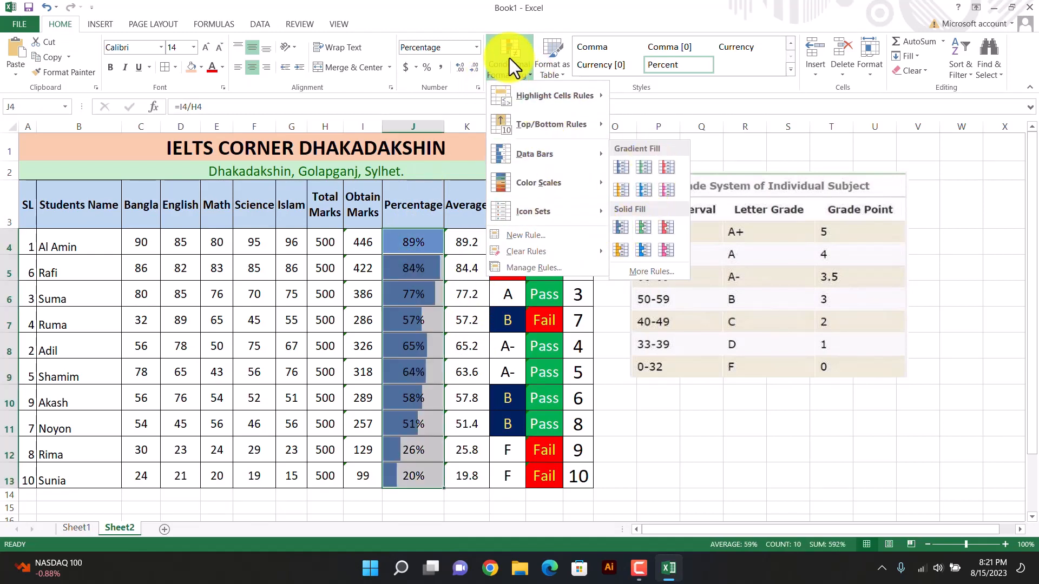
{"action": "left_click", "coordinate": [554, 162]}
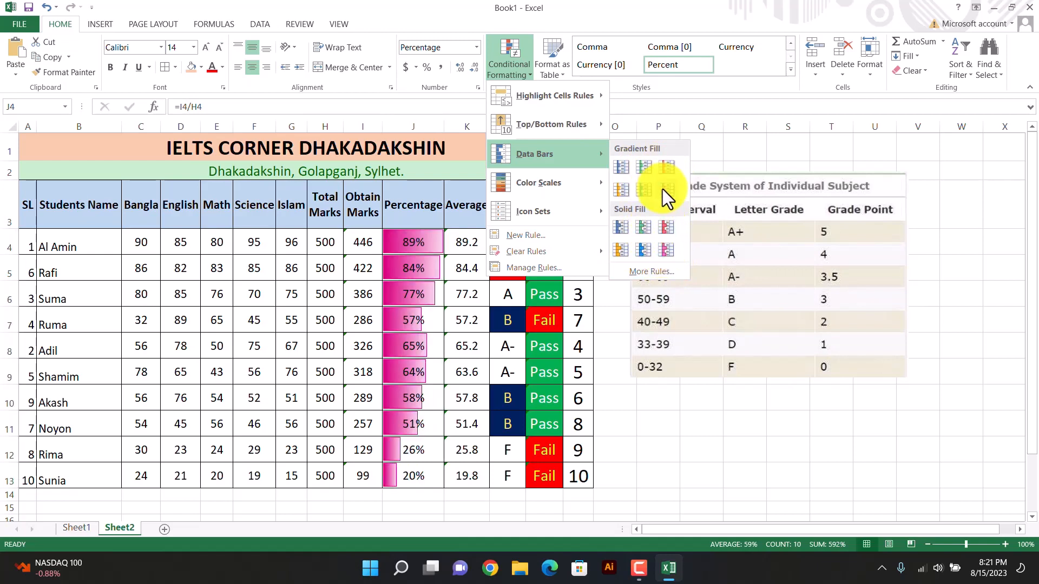
{"action": "left_click", "coordinate": [651, 271]}
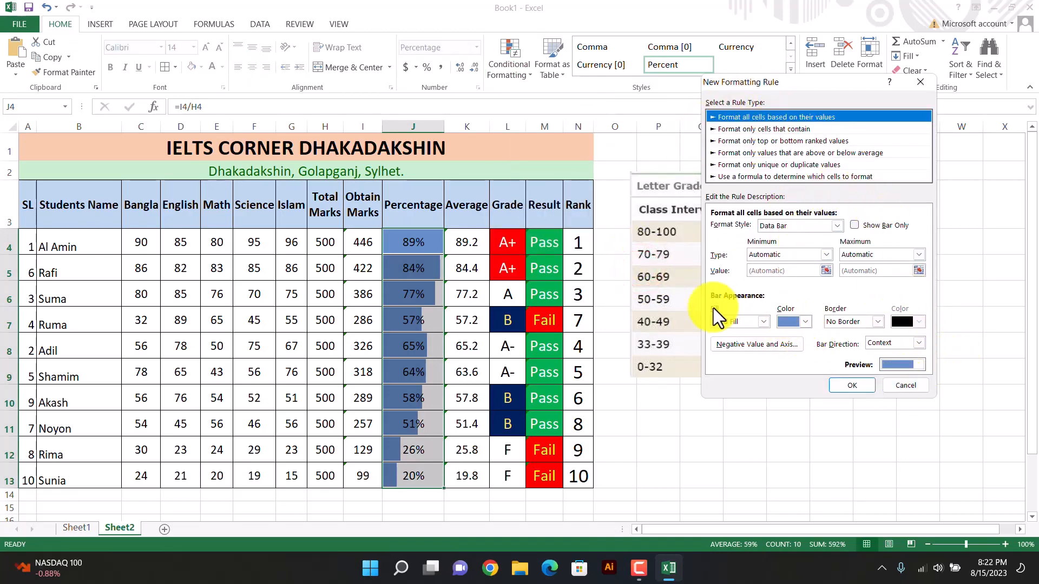
{"action": "left_click", "coordinate": [911, 385]}
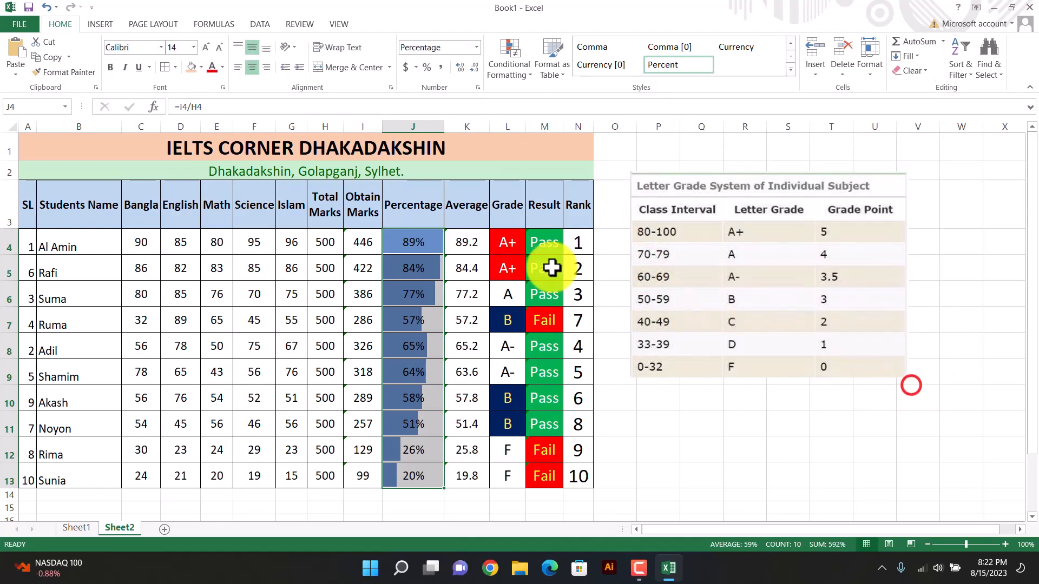
{"action": "left_click", "coordinate": [455, 239]}
{"action": "left_click", "coordinate": [414, 240]}
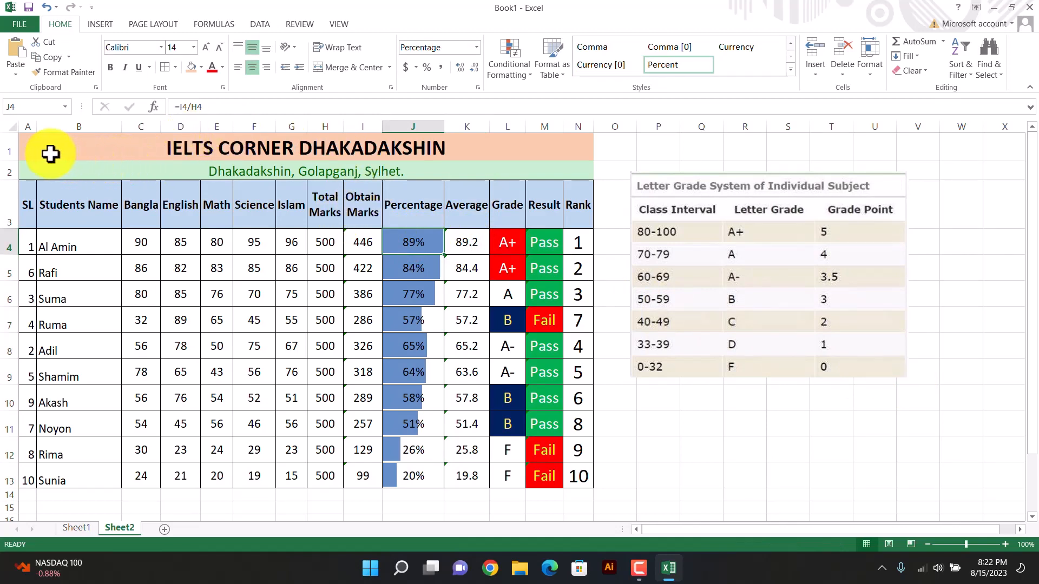
{"action": "left_click_drag", "start_coordinate": [92, 157], "coordinate": [541, 470]}
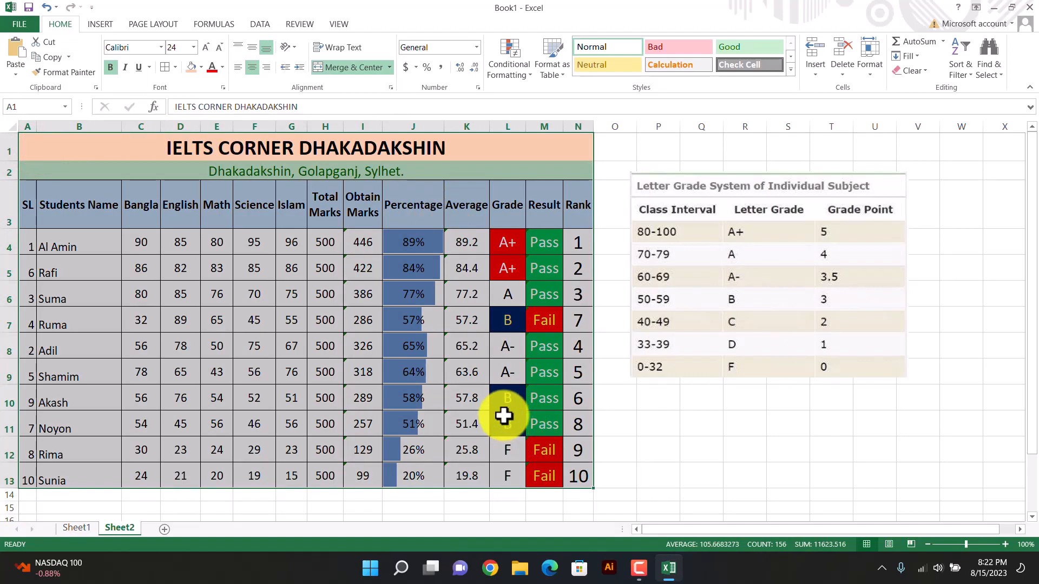
{"action": "left_click", "coordinate": [312, 317]}
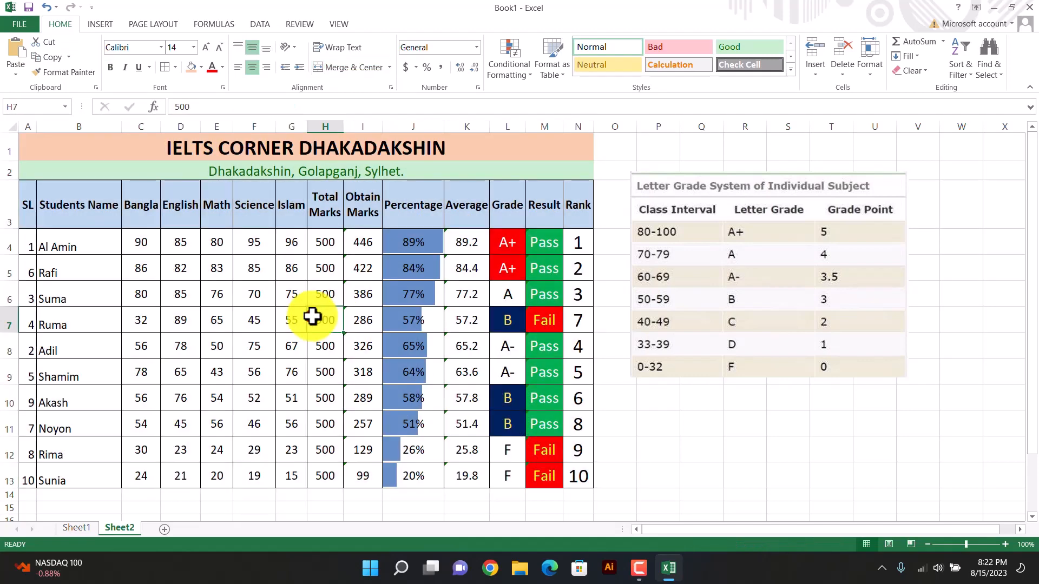